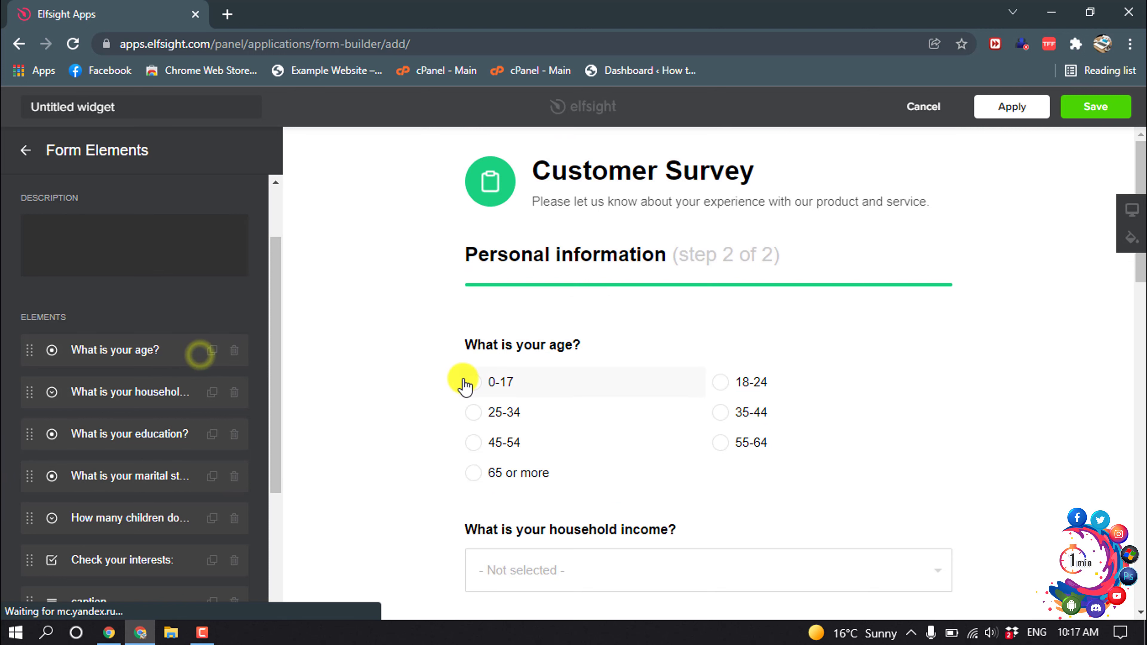
- Review the Personal information questions in the form preview and the option list of the "Check your interests" element
scroll(550, 368, "down", 15)
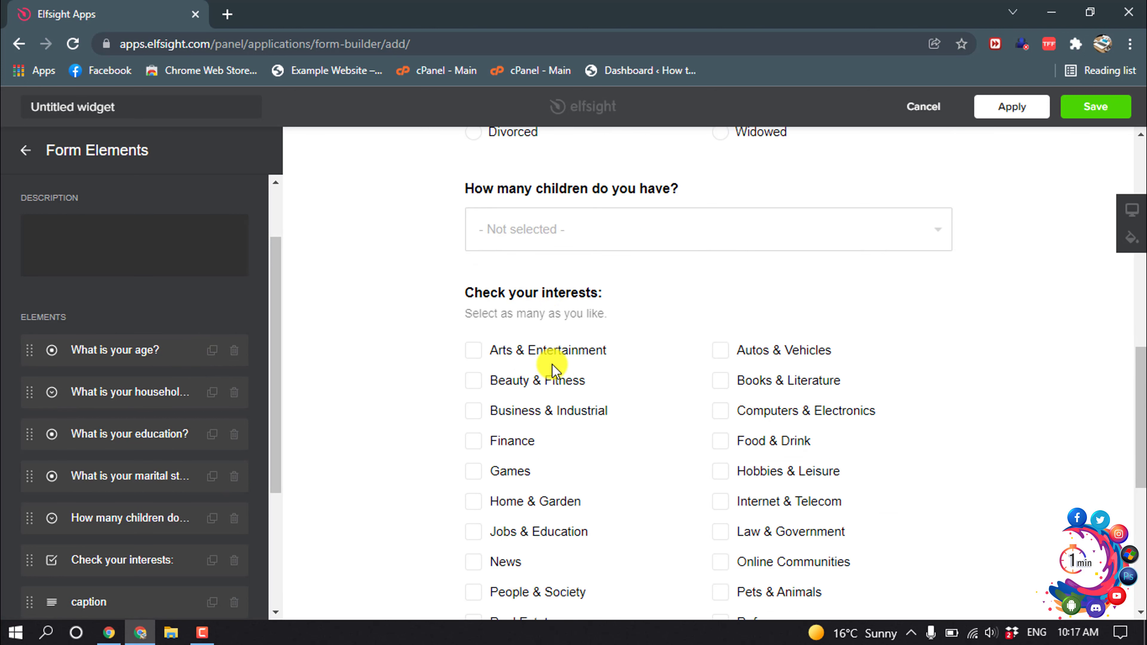
scroll(552, 369, "down", 9)
scroll(550, 368, "up", 7)
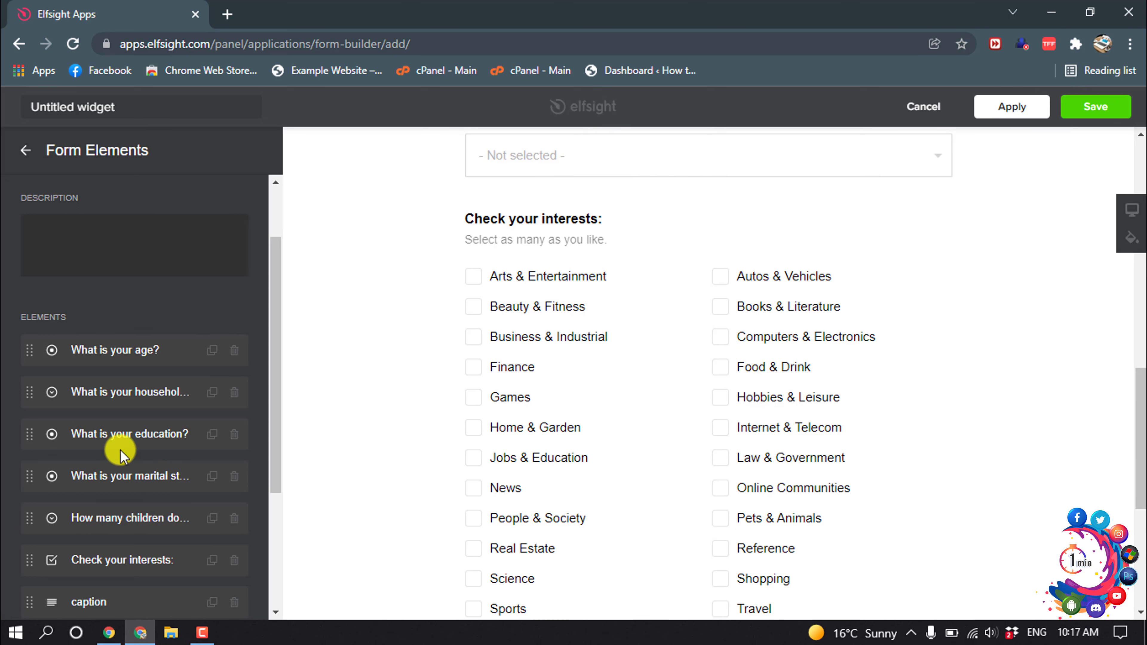
scroll(115, 438, "down", 4)
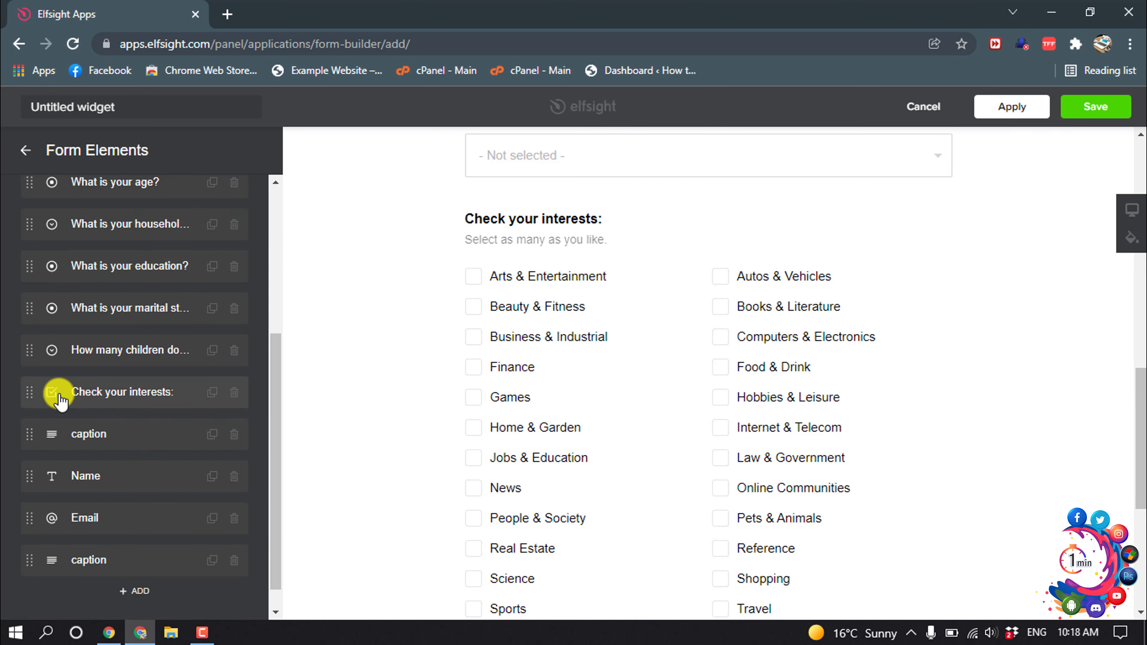
left_click(123, 392)
scroll(124, 391, "down", 10)
scroll(124, 391, "up", 10)
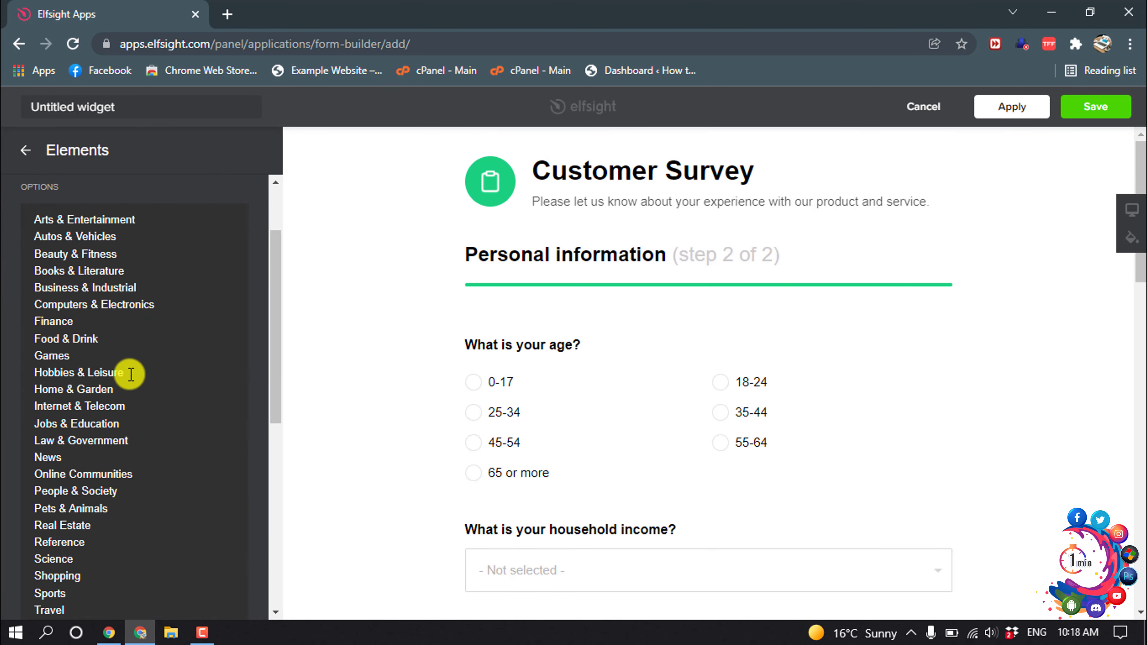
left_click(25, 150)
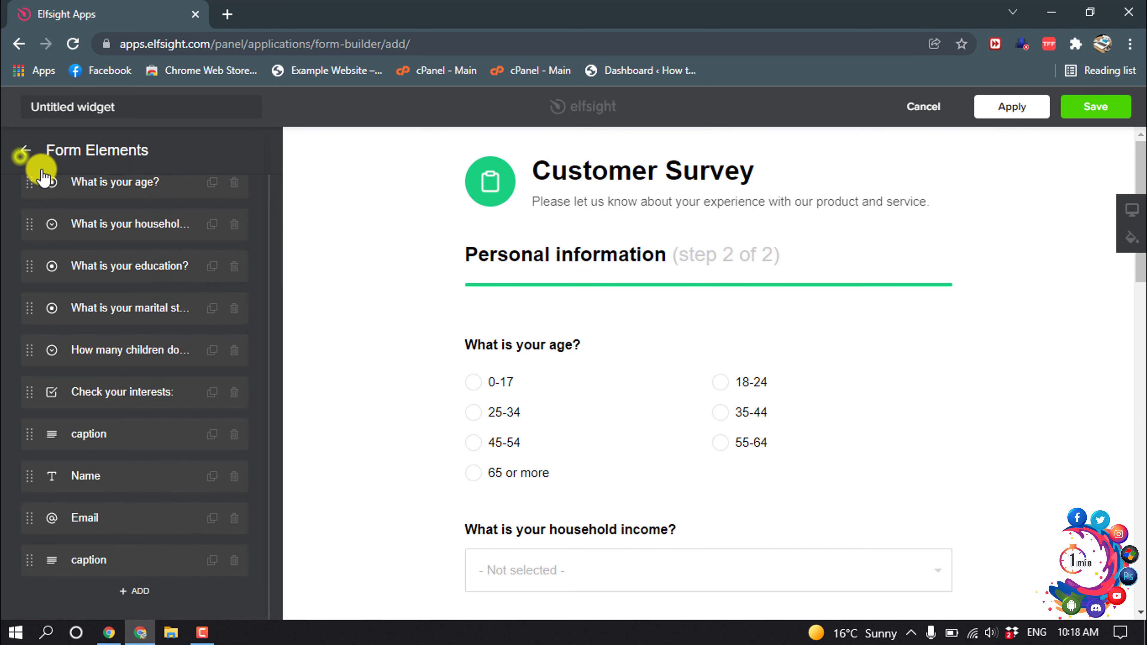
- Delete the "Check your interests" element from the Personal information step and return to the main form elements list
left_click(233, 392)
left_click(233, 389)
scroll(190, 391, "up", 5)
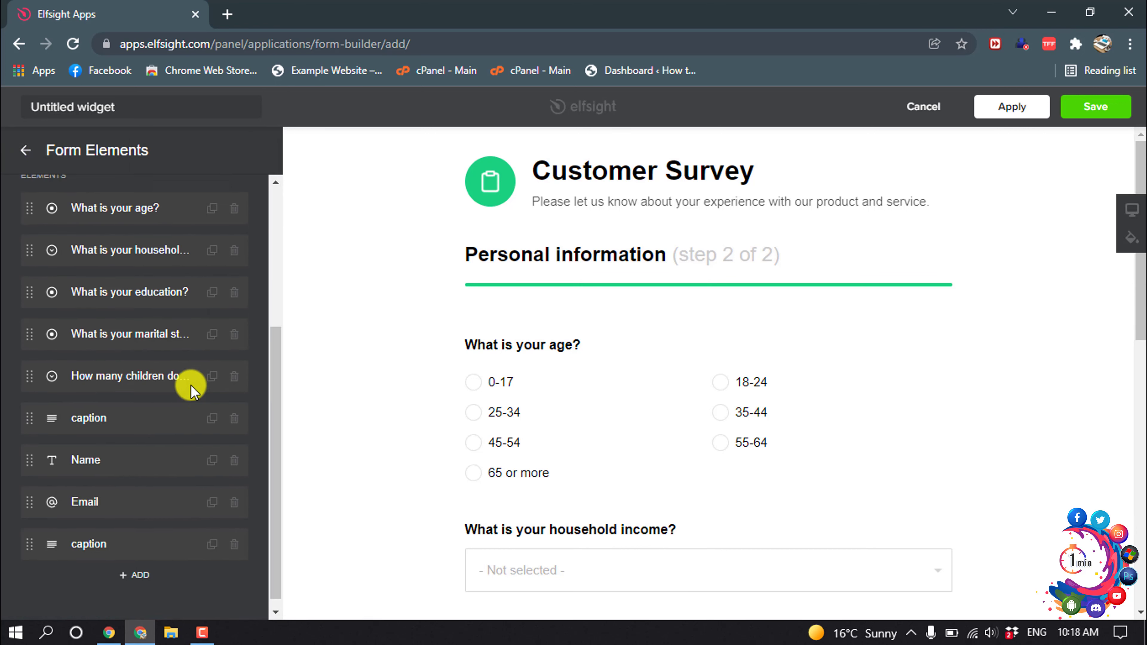
left_click(26, 152)
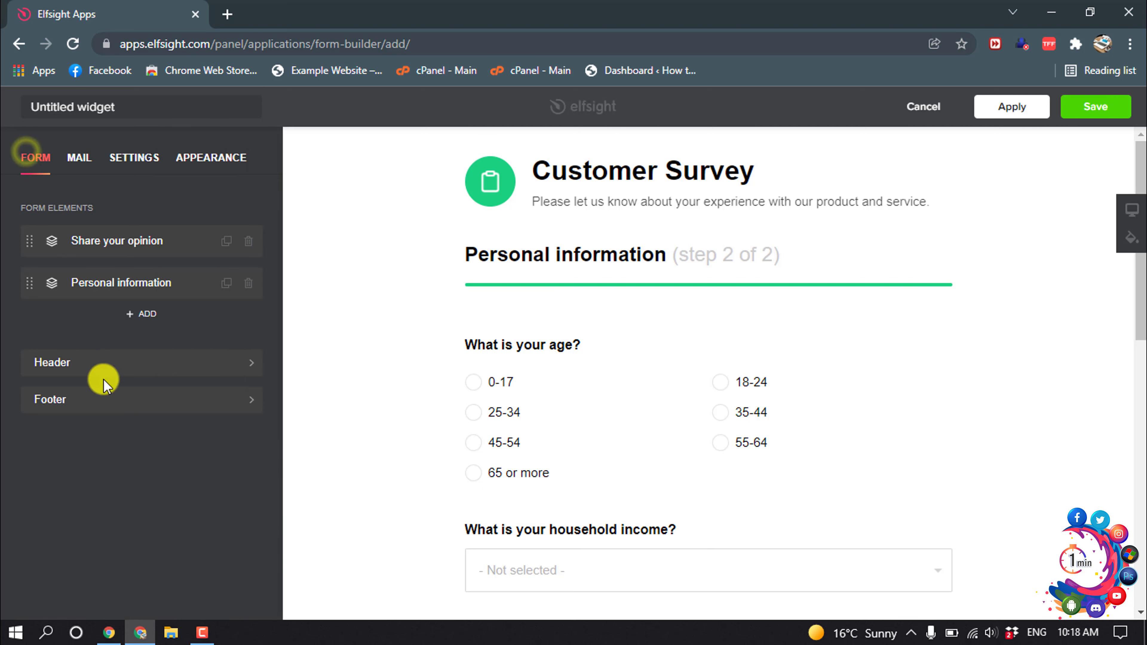
- Examine the form's header settings, comparing the header title and header text with the preview
left_click(108, 366)
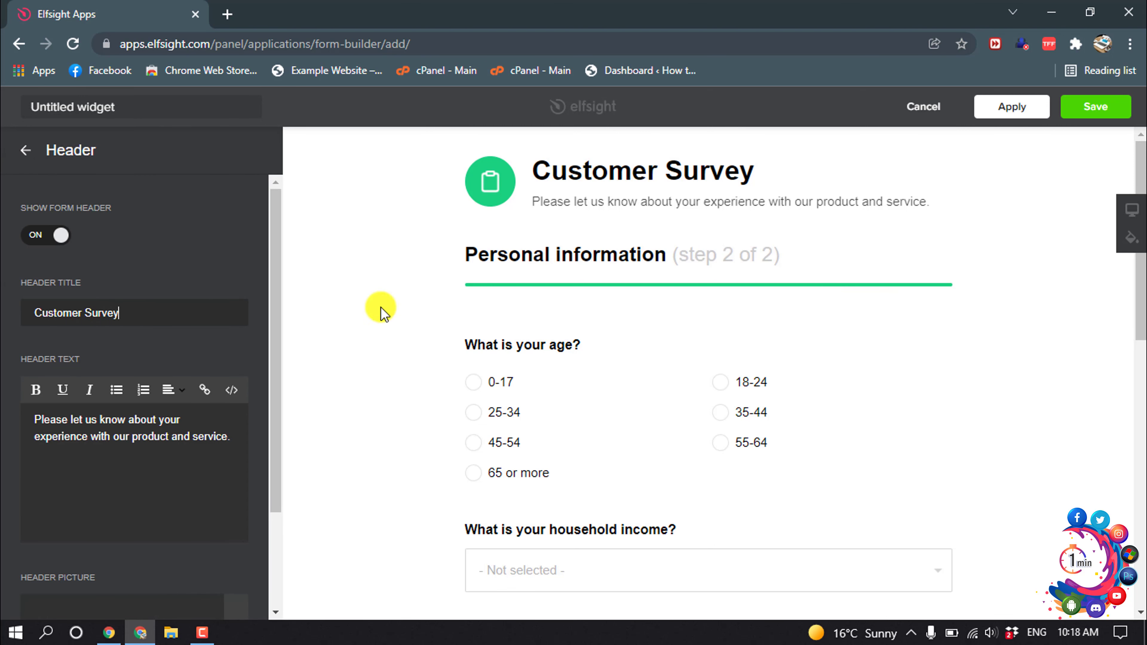
left_click(80, 325)
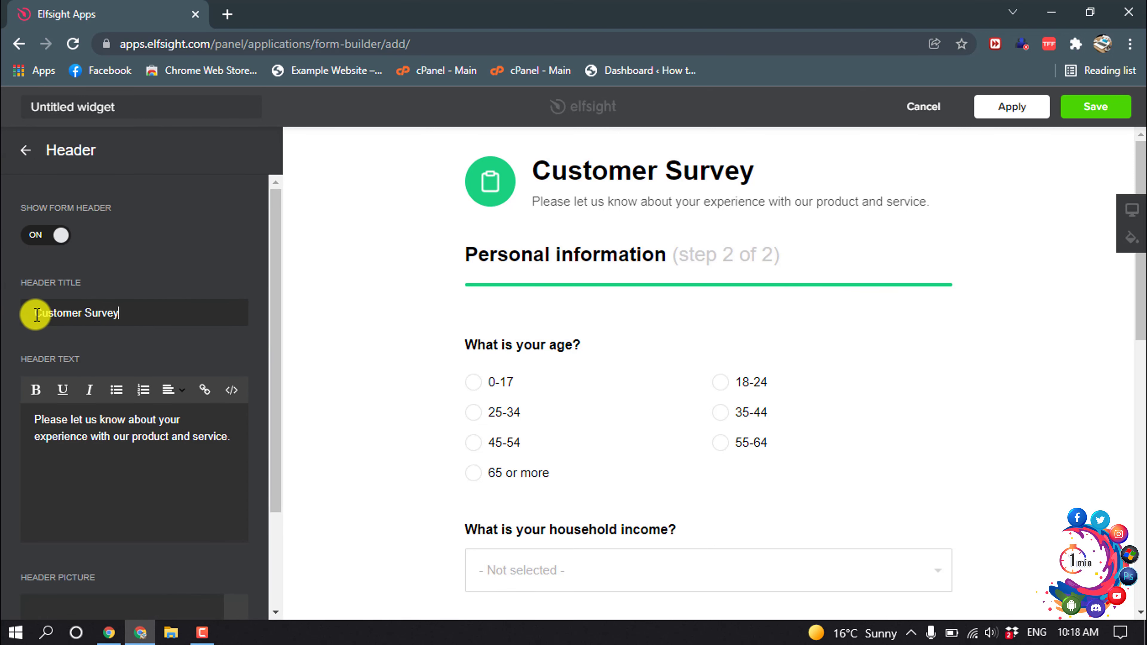
left_click_drag(36, 314, 145, 310)
left_click(161, 310)
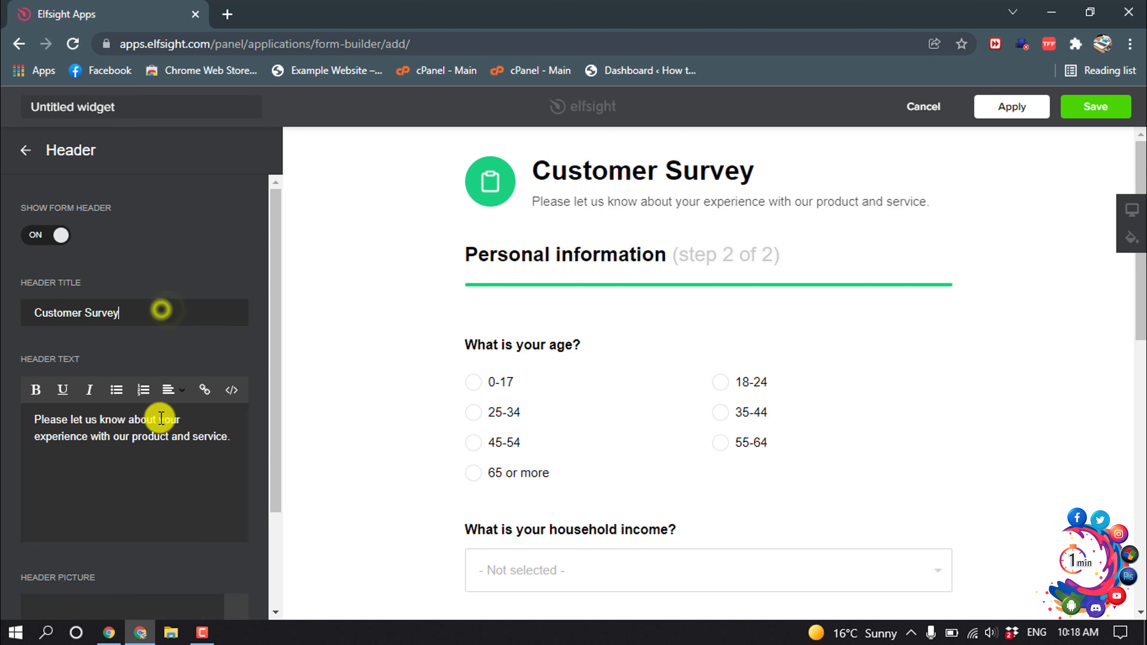
left_click_drag(549, 202, 557, 202)
left_click_drag(747, 208, 745, 203)
left_click(26, 150)
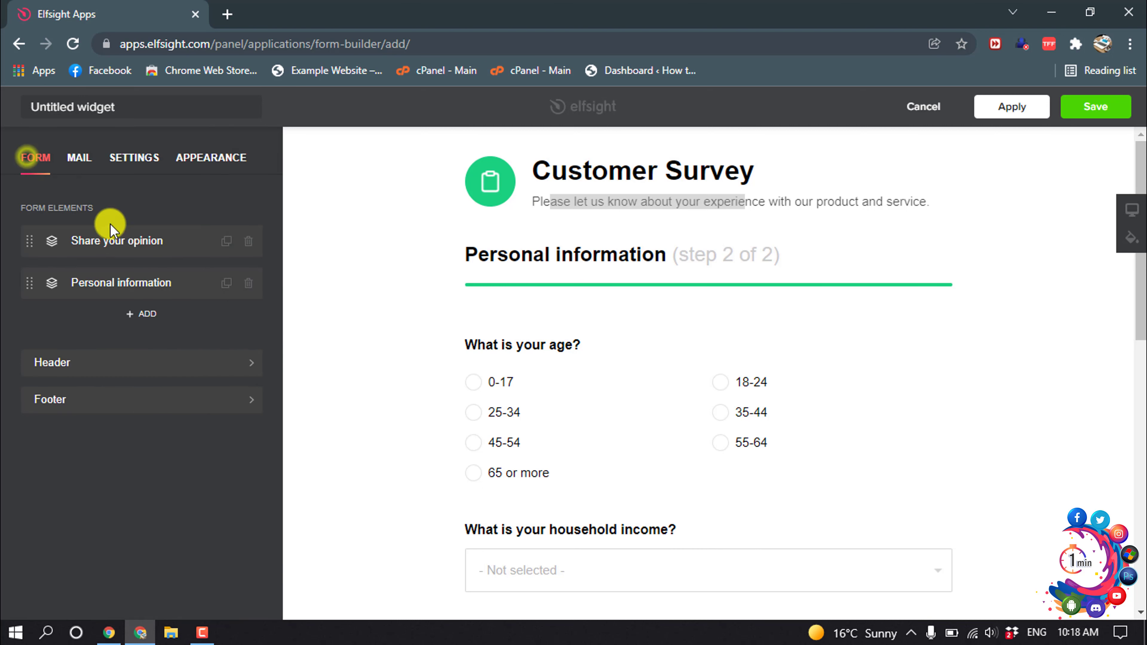
- Check the form's footer text setting and return to the form elements list
left_click(127, 401)
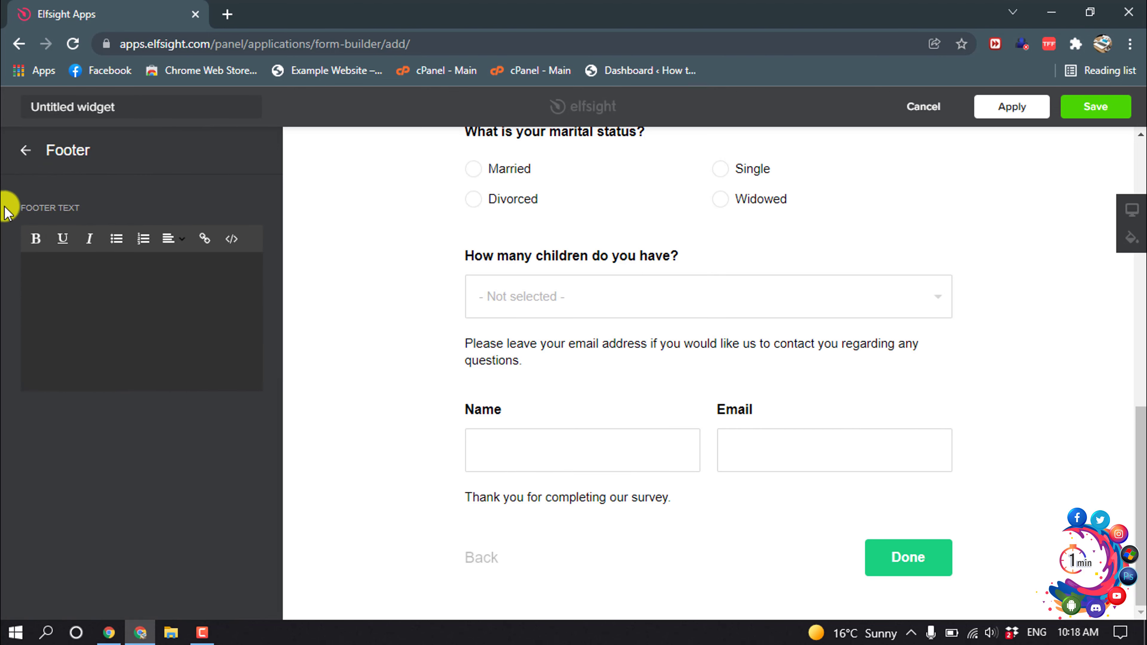
left_click(87, 326)
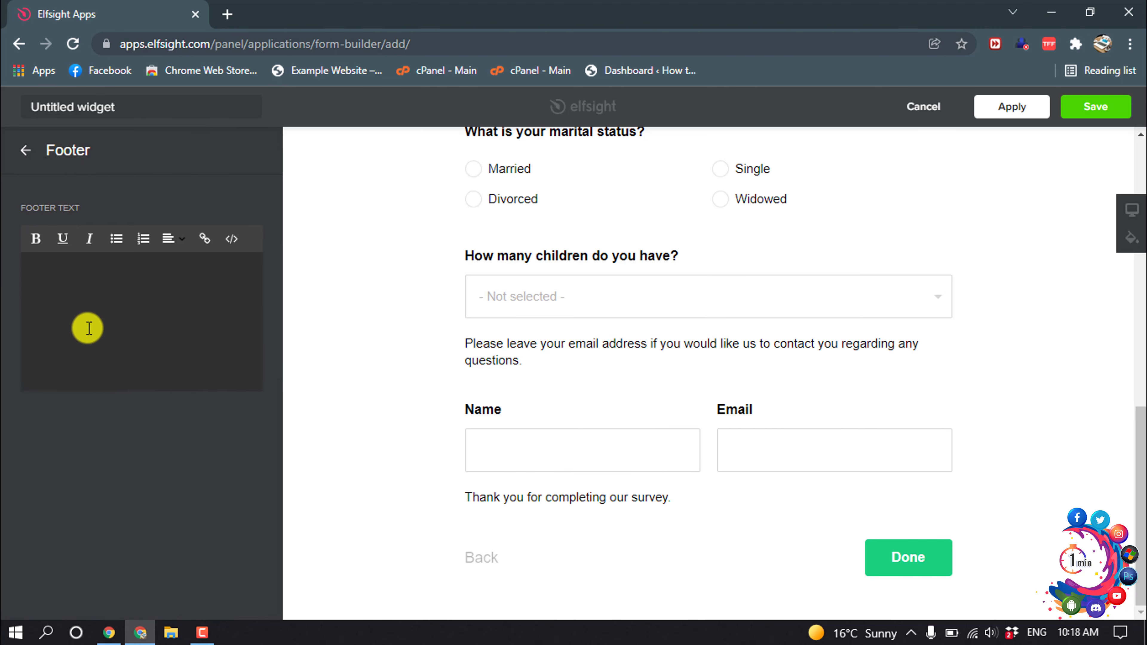
left_click(18, 151)
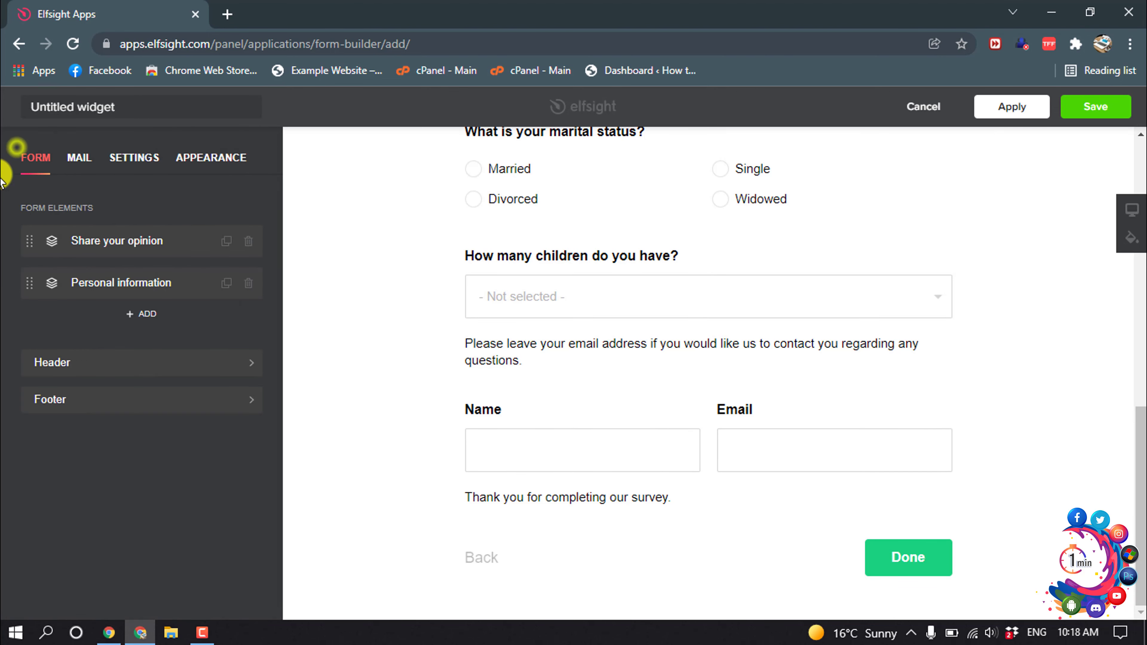
- Enter the recipient's email address for form submission mails and check the mail subject and template
left_click(77, 159)
scroll(113, 334, "down", 3)
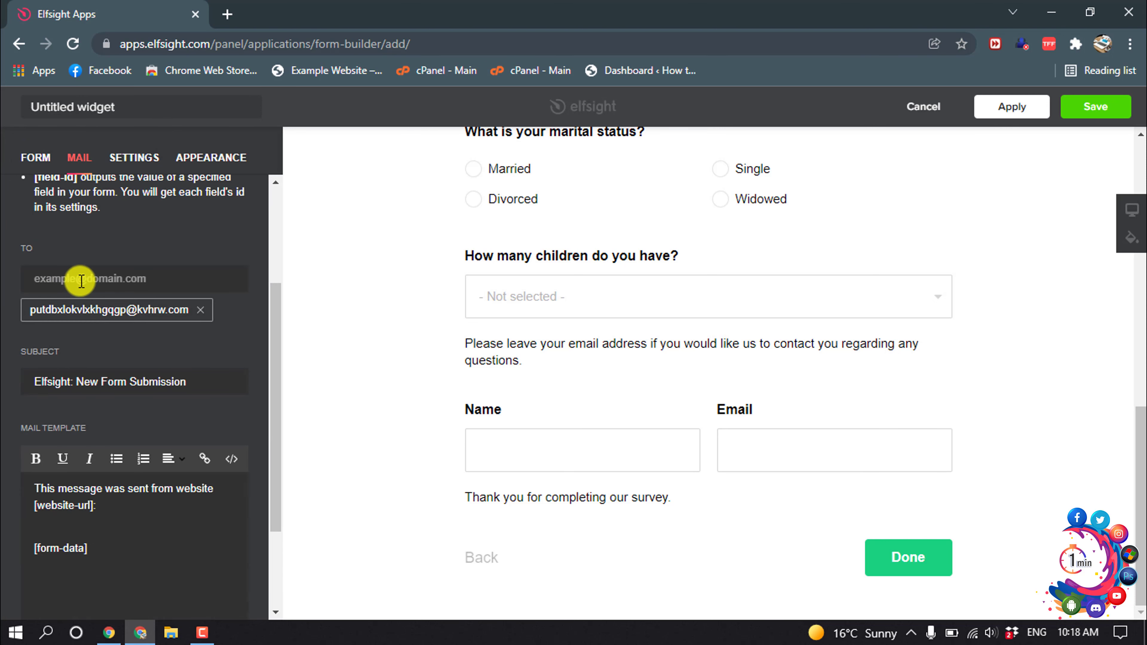
left_click(162, 274)
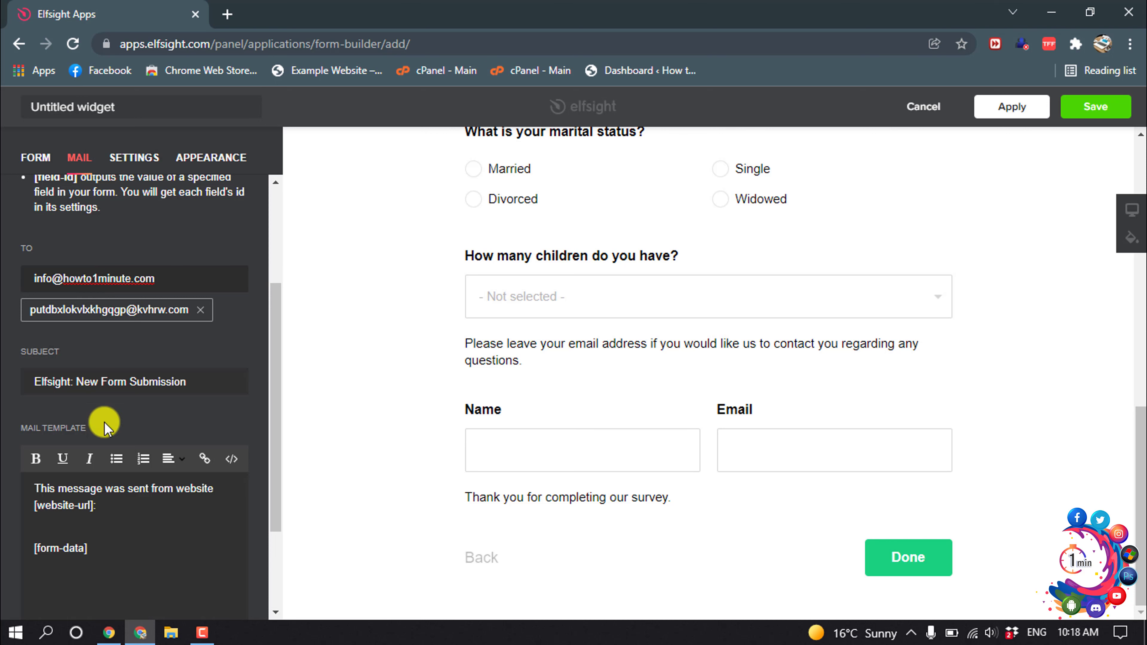
scroll(84, 384, "down", 3)
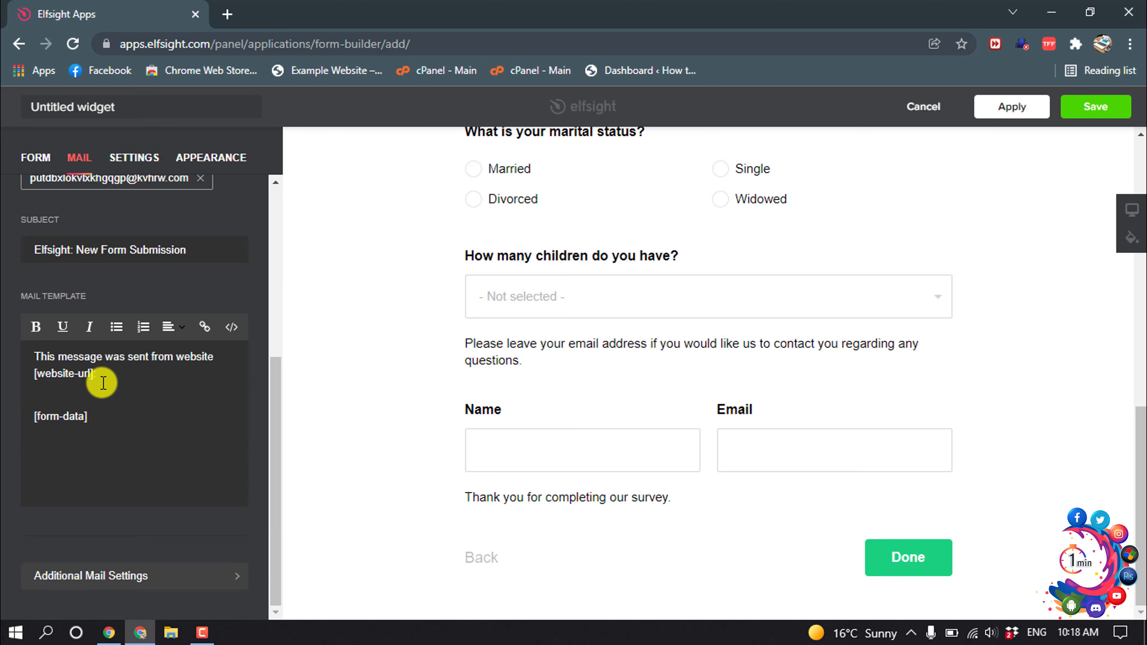
scroll(95, 378, "up", 6)
- Look through the form's Messages settings, including the submit button and multistep texts
left_click(124, 158)
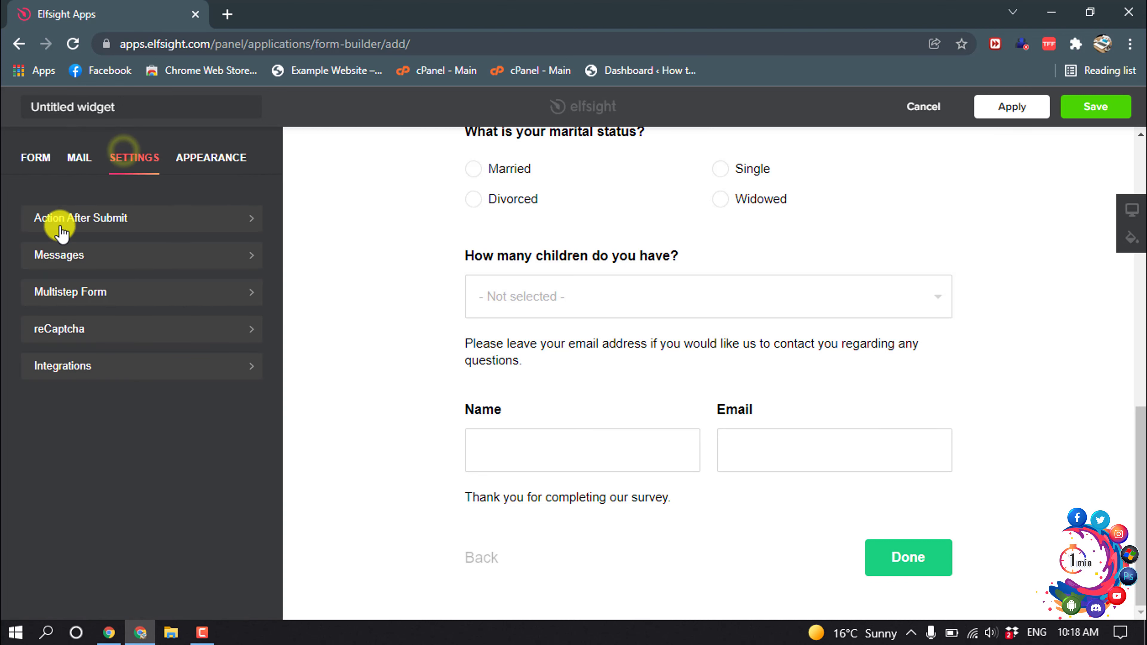
left_click(67, 260)
scroll(82, 293, "down", 3)
scroll(68, 272, "up", 3)
left_click(25, 150)
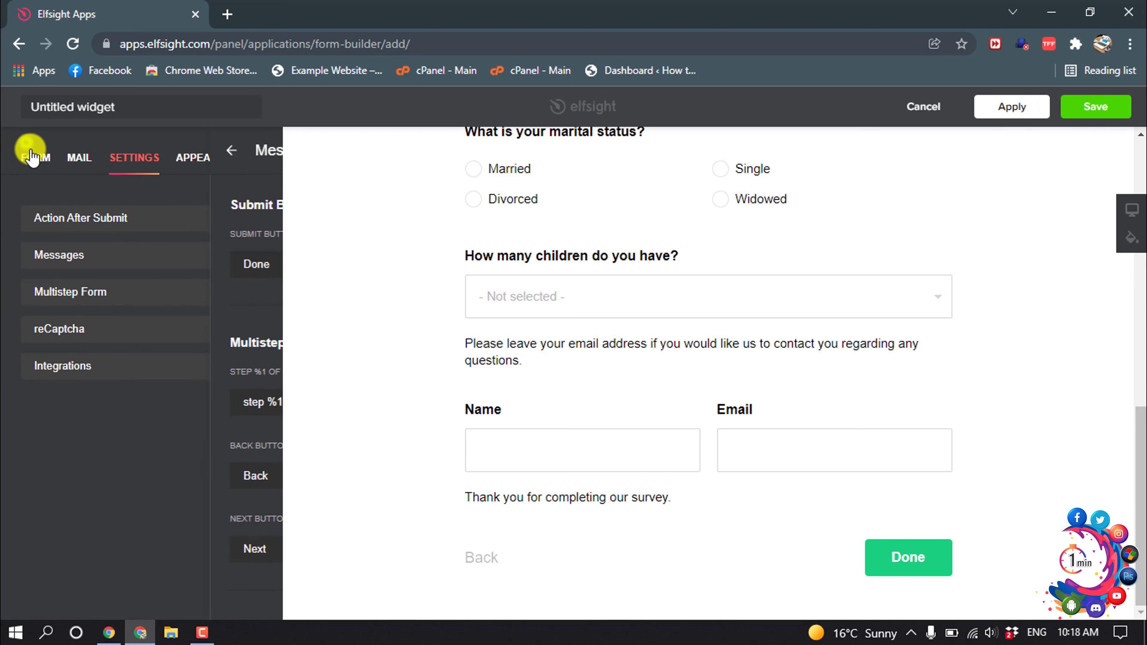
- Preview the form in the Boxed and Floating layouts, and set the layout back to Default
left_click(223, 158)
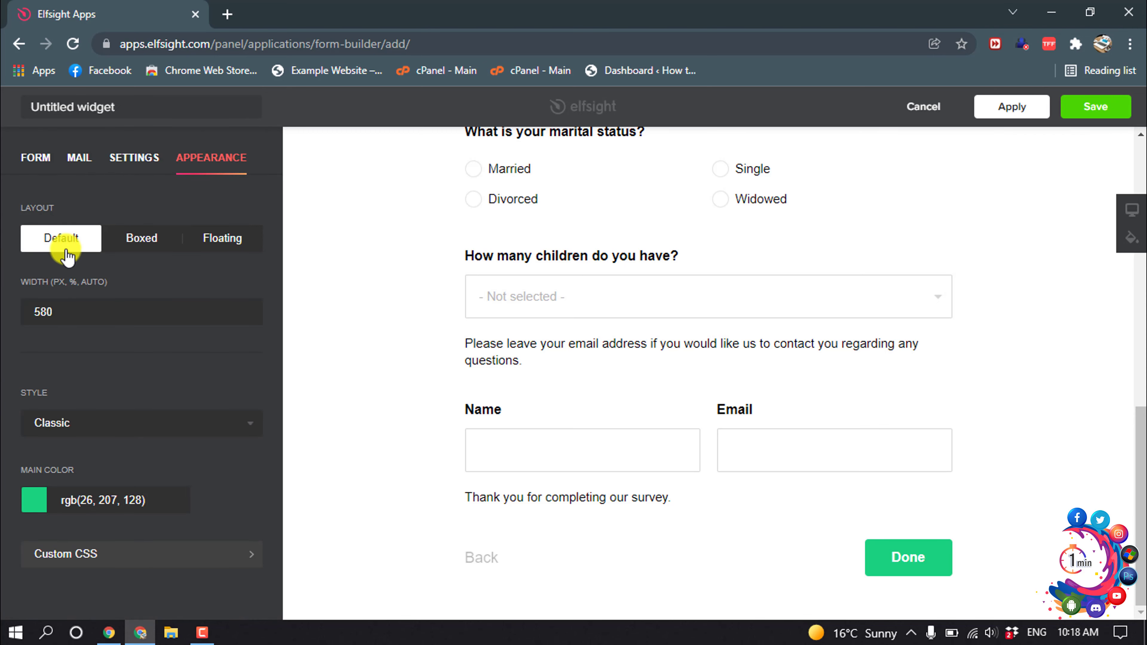
left_click(139, 239)
scroll(587, 344, "up", 10)
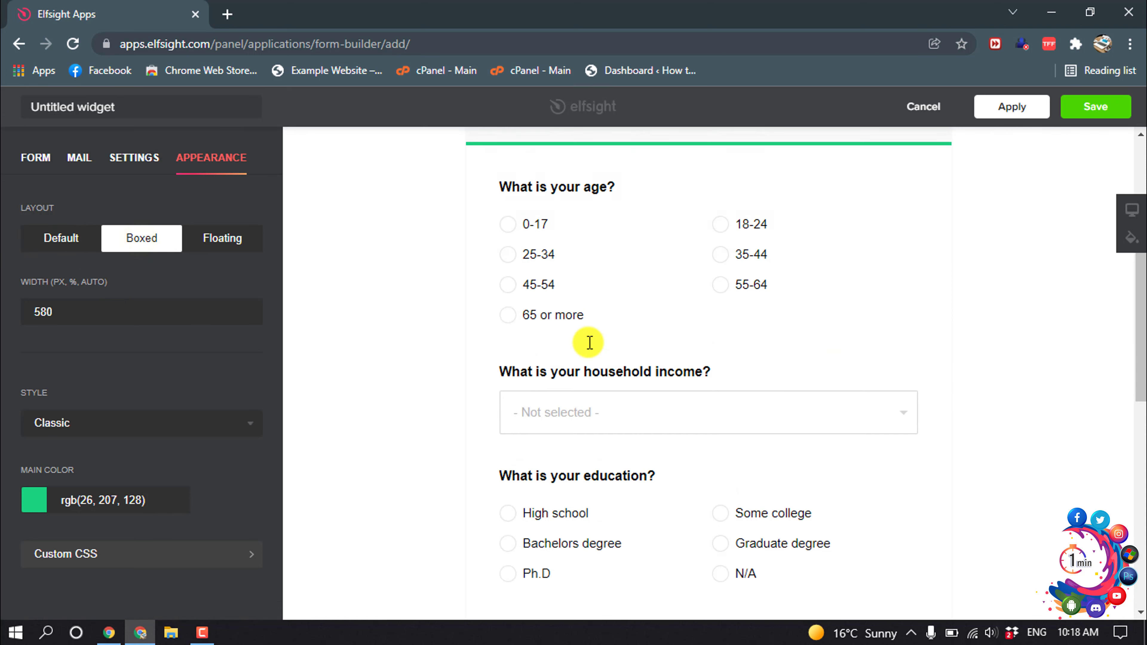
left_click(239, 237)
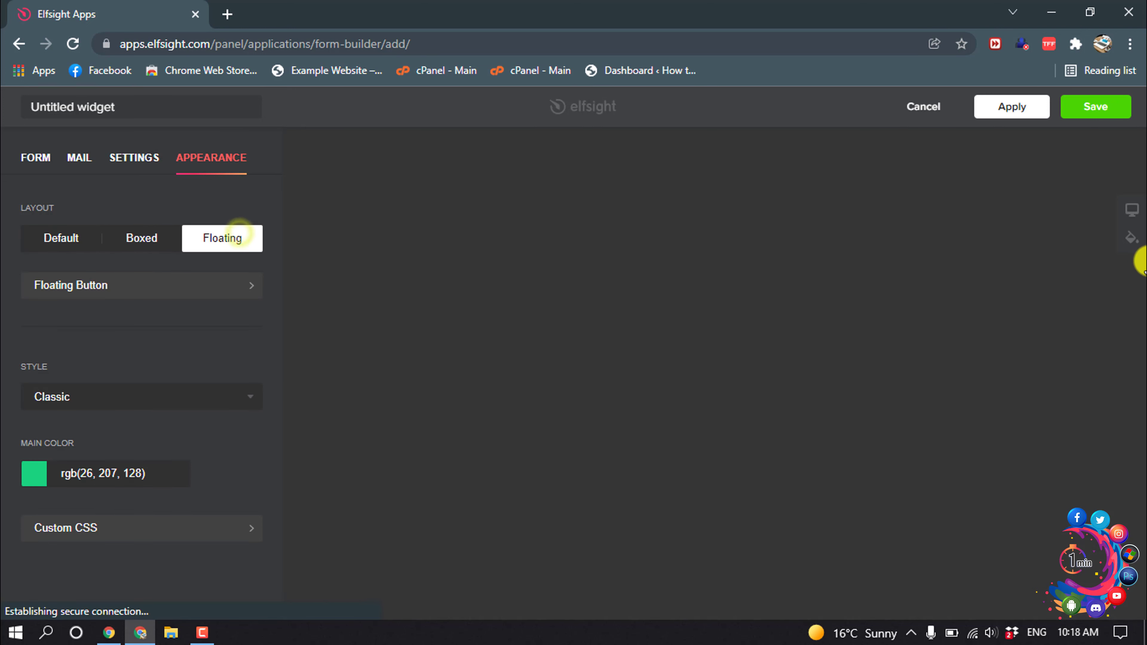
left_click(1140, 272)
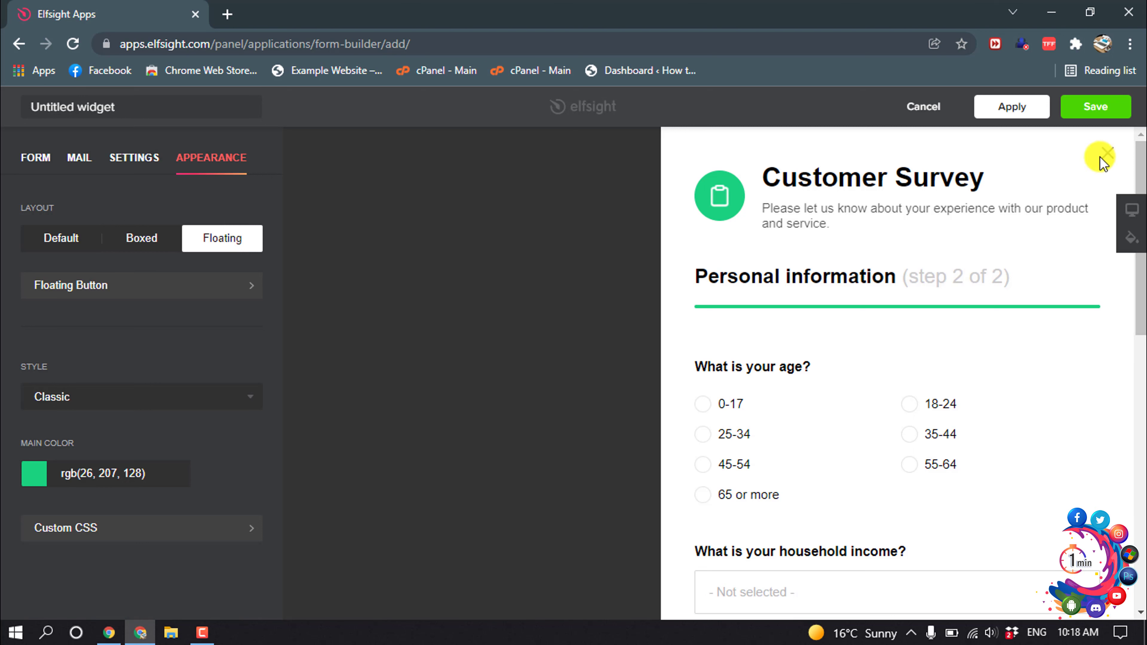
left_click(64, 238)
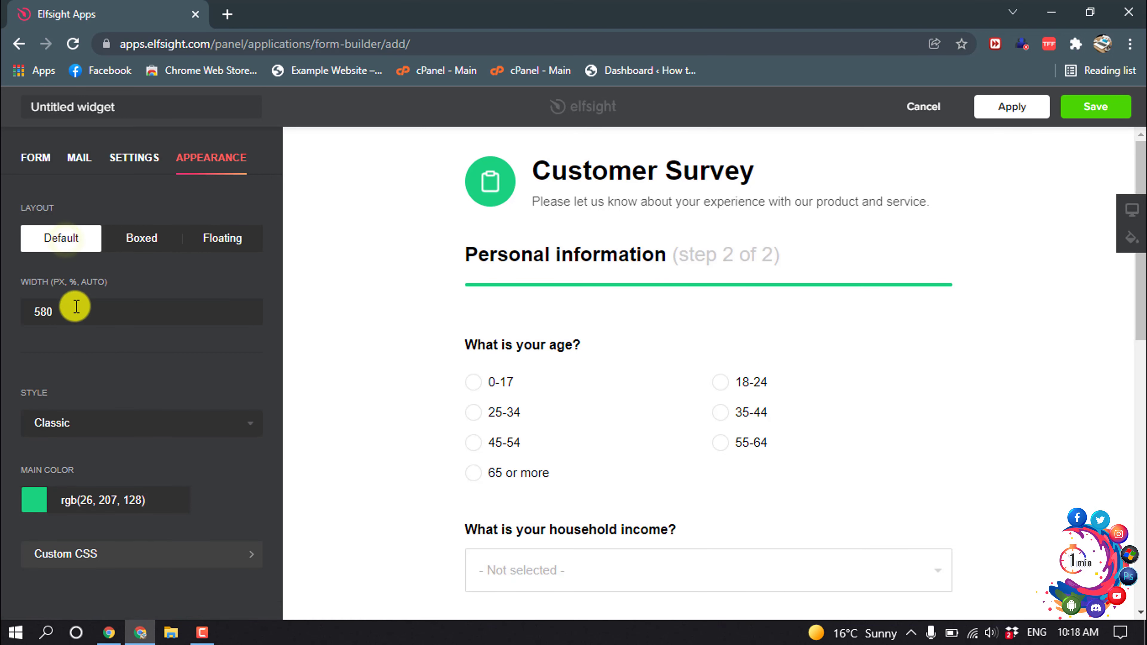
- Inspect the form's width setting and the available style options without changing them
left_click_drag(69, 312, 36, 331)
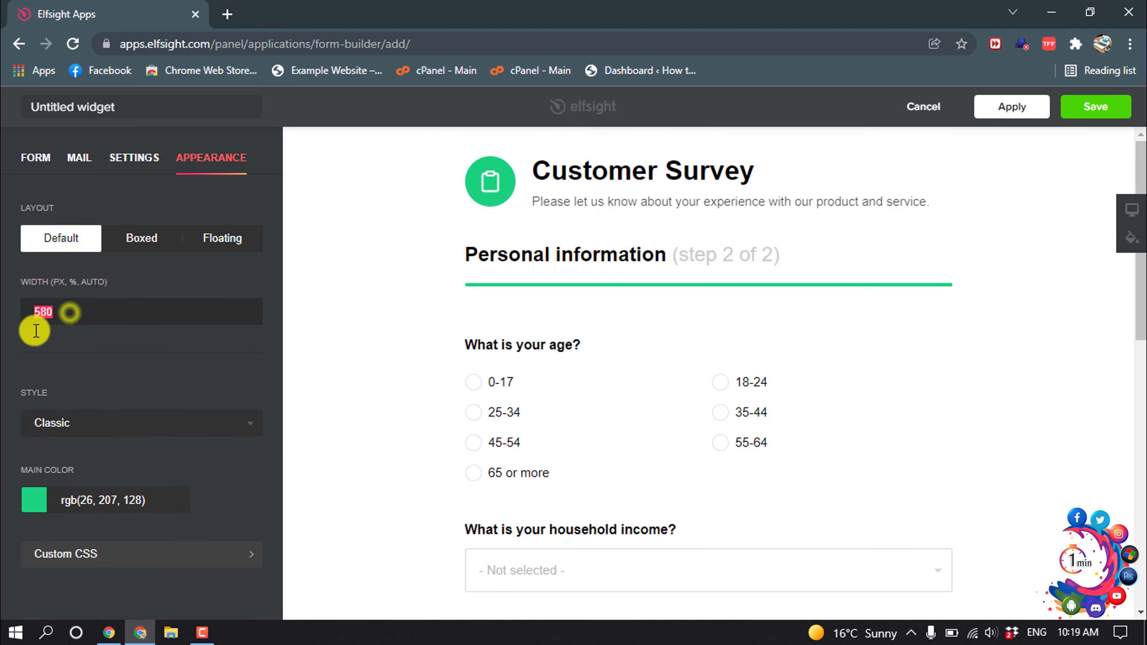
left_click(67, 422)
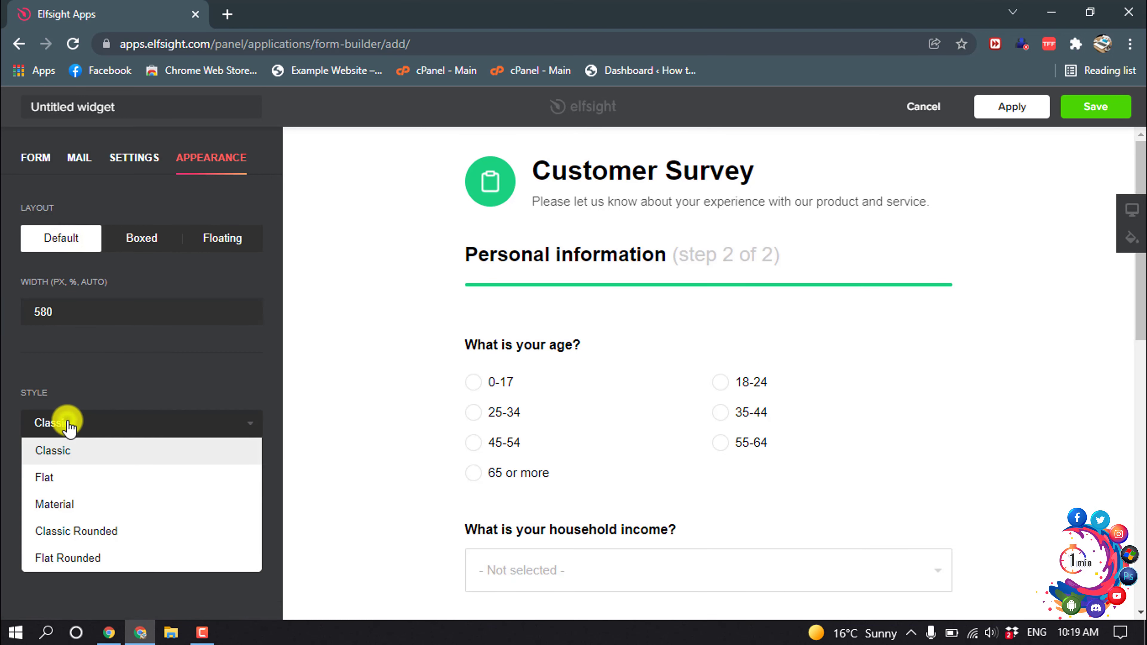
left_click(152, 377)
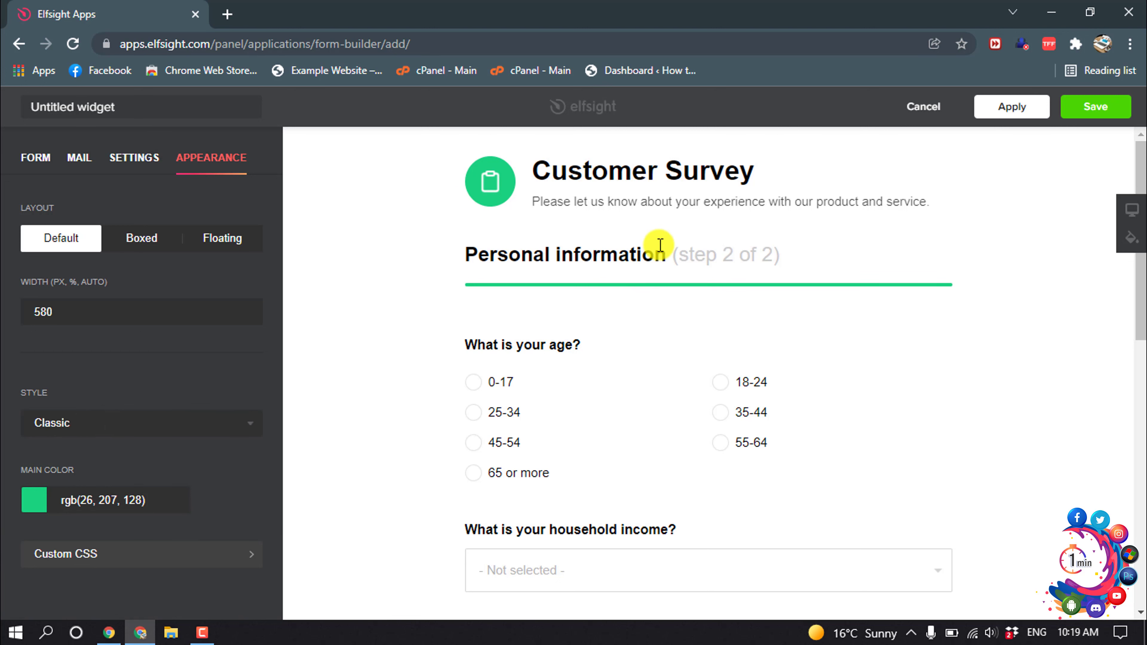
- Save the form widget and select the $0 Lite plan for Form Builder
left_click(1077, 117)
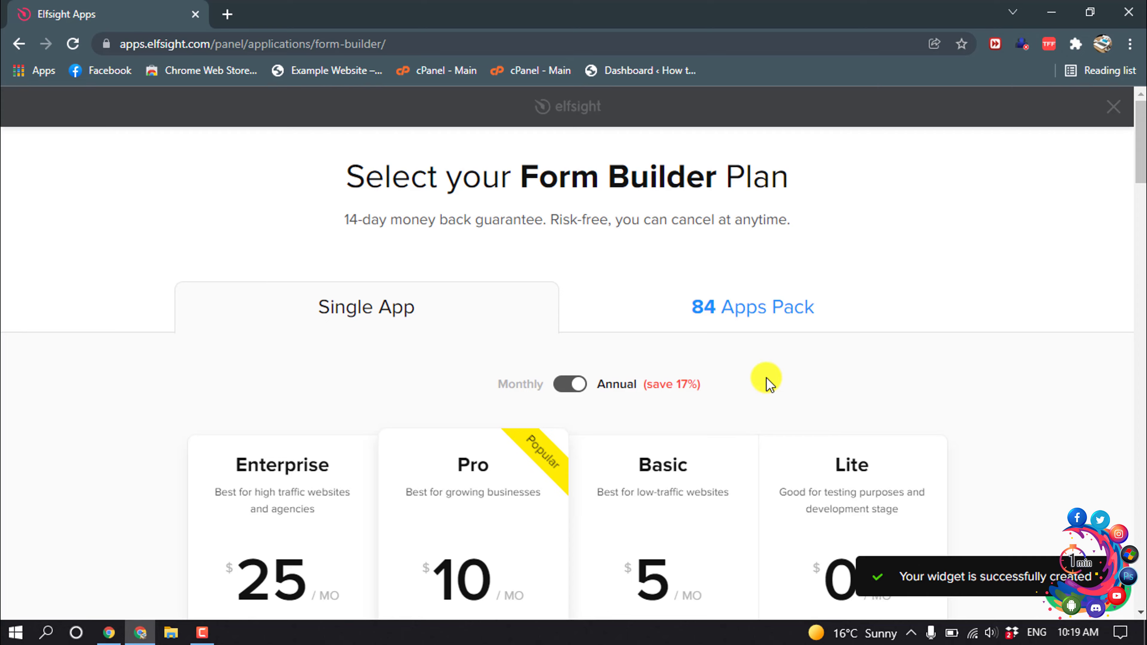
scroll(763, 379, "down", 5)
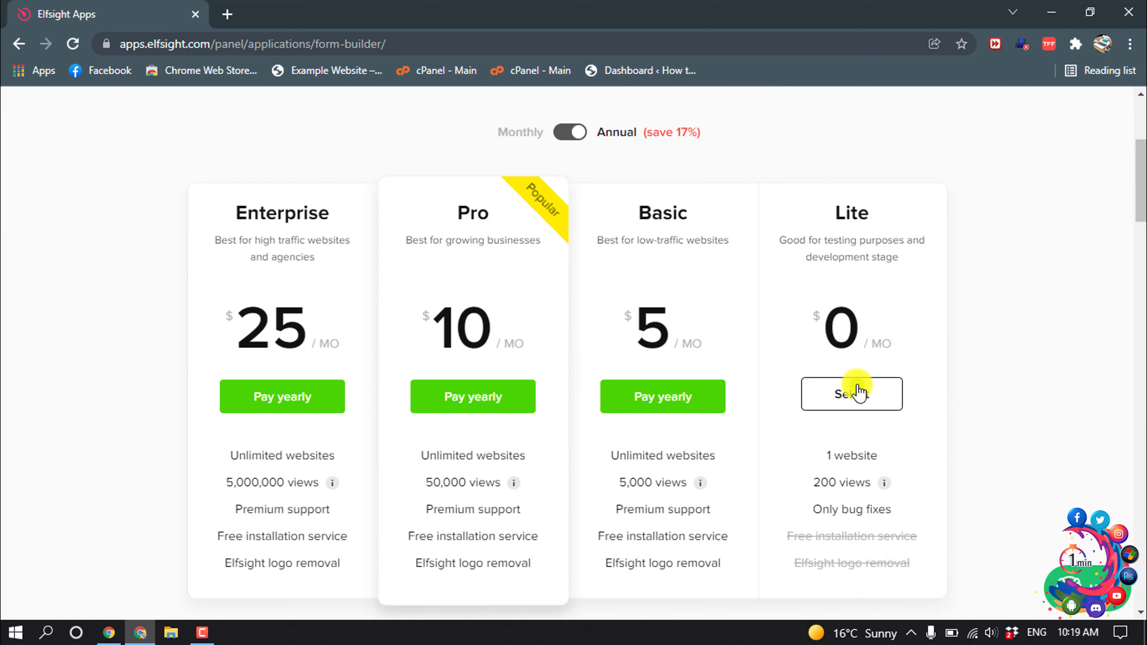
left_click(858, 392)
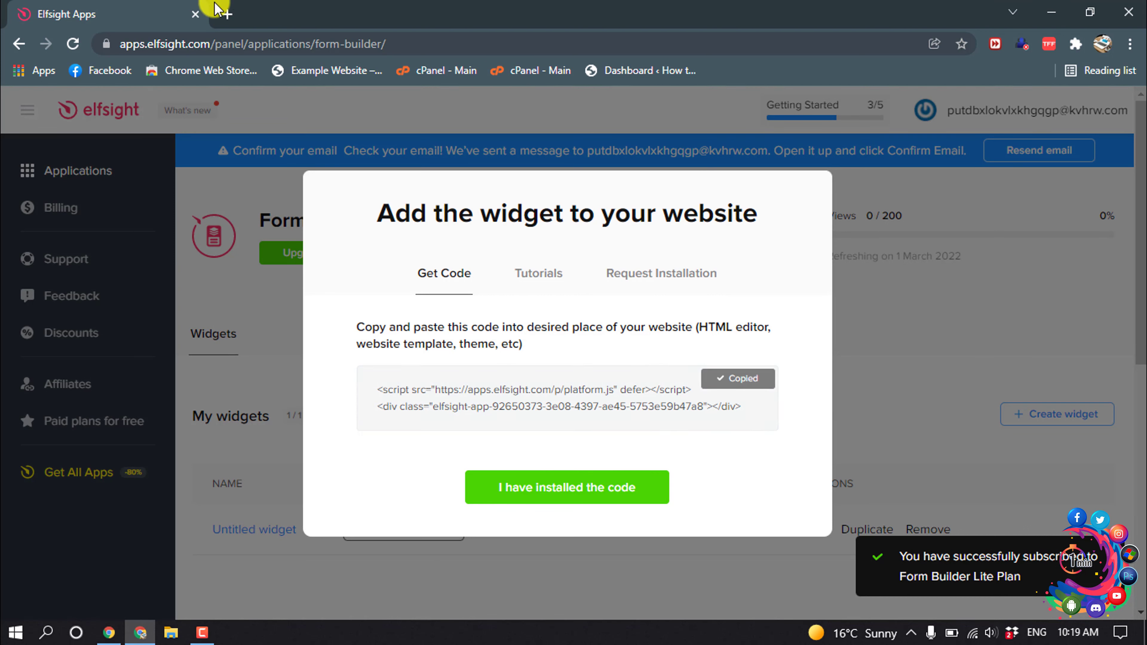
- Open the website's Contact page in a new browser tab and start editing it with Elementor
left_click(227, 14)
left_click(316, 69)
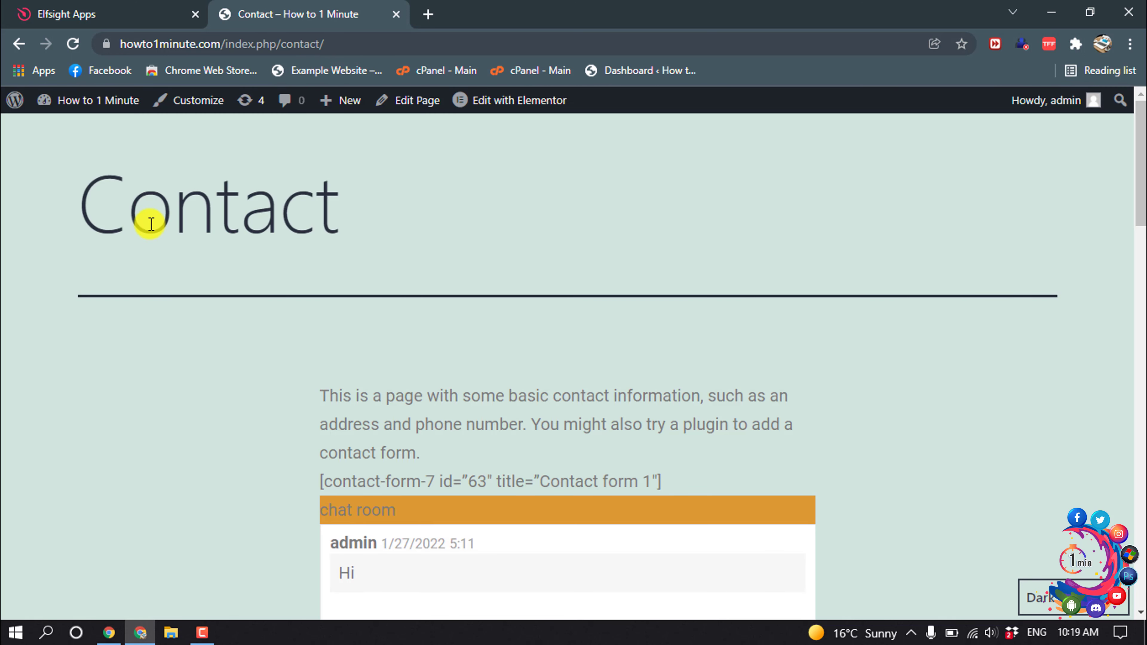
left_click(495, 105)
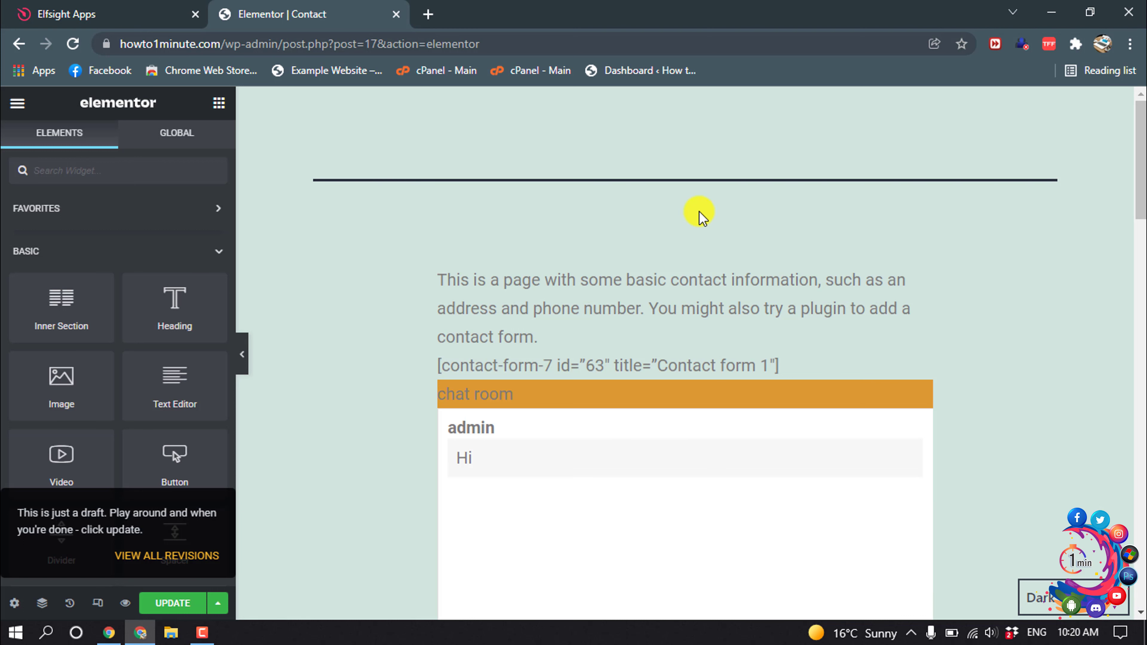
- Add a new single-column section below the chat room on the Contact page
scroll(699, 215, "down", 10)
scroll(699, 215, "up", 6)
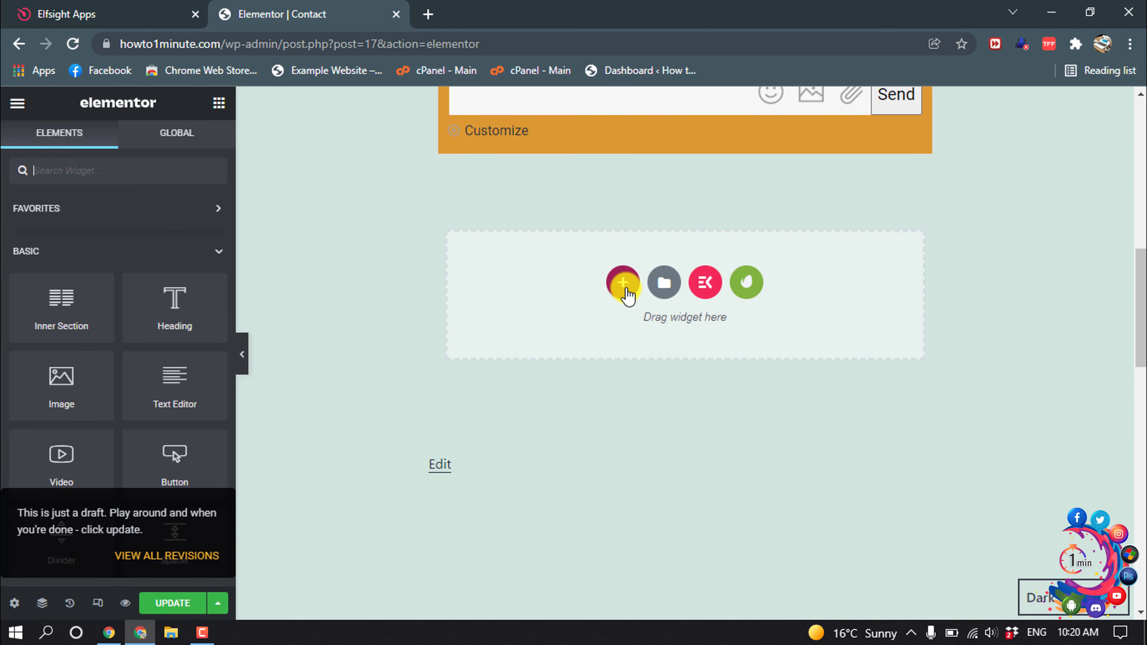
left_click(623, 283)
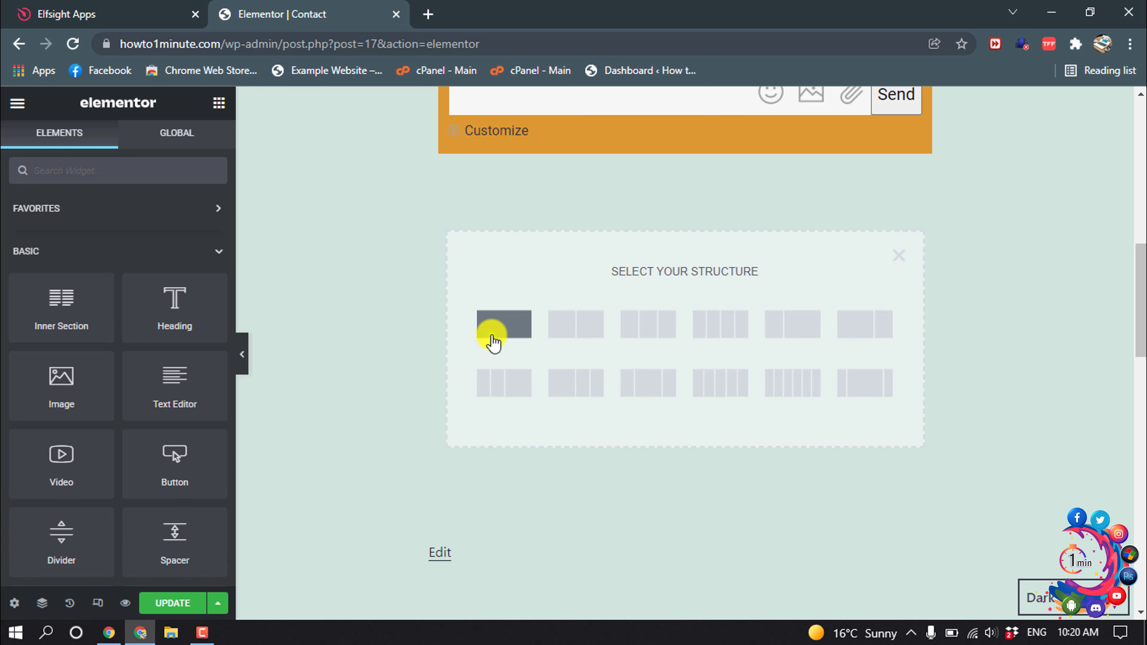
left_click(492, 334)
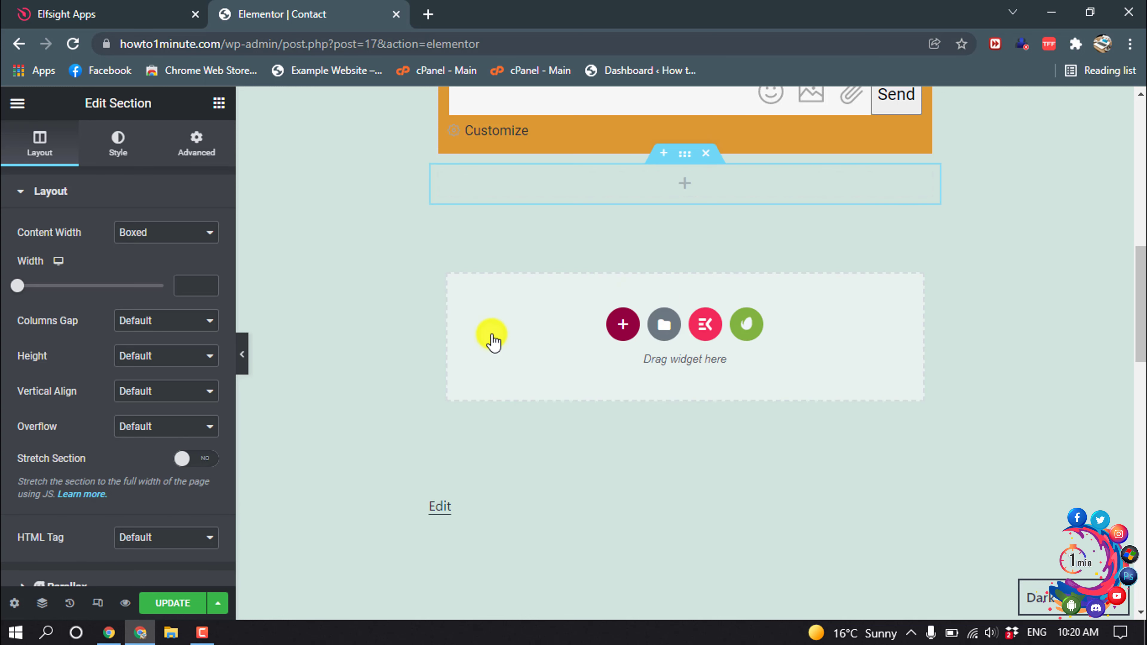
- Change the Contact page's layout to Elementor Full Width in the page settings
left_click(15, 597)
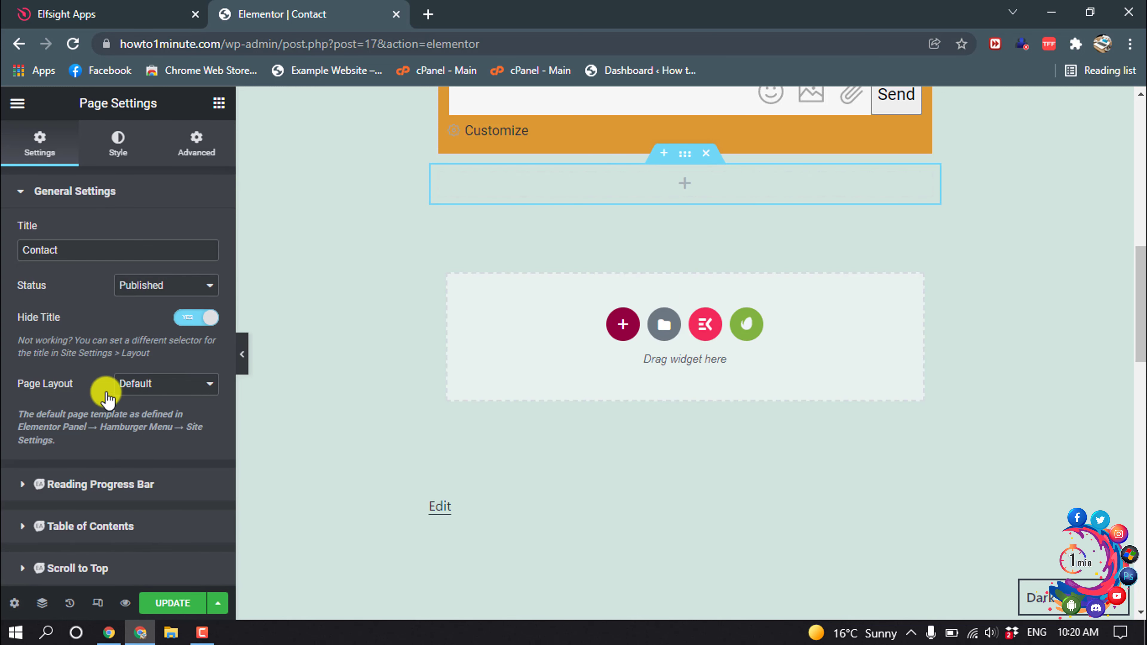
left_click(123, 389)
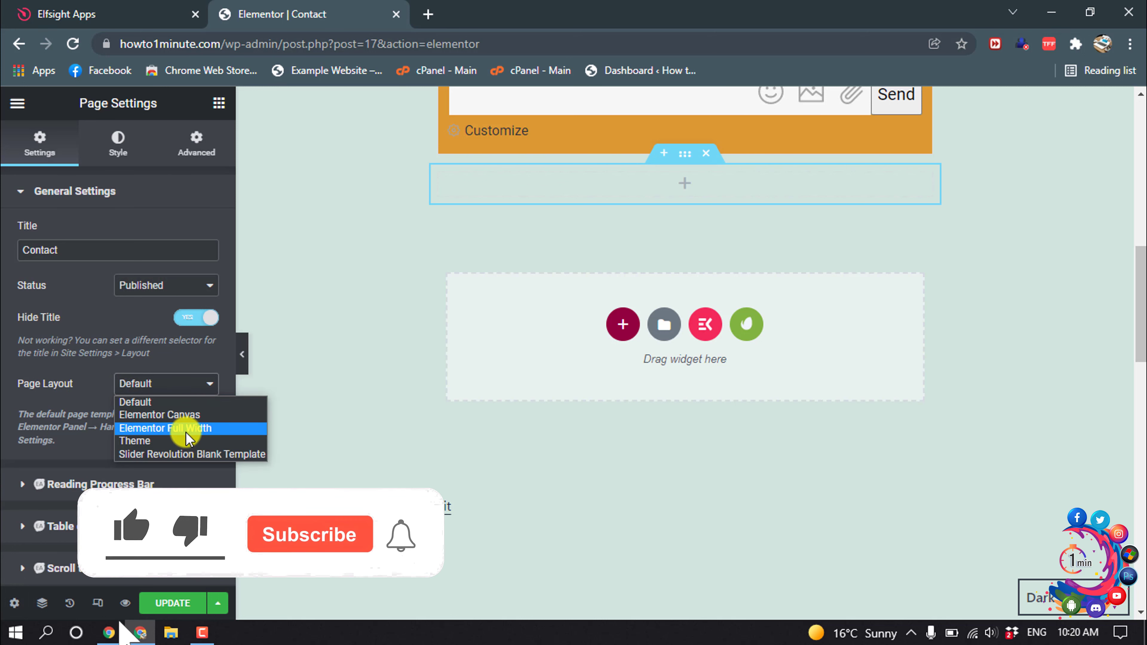
left_click(186, 427)
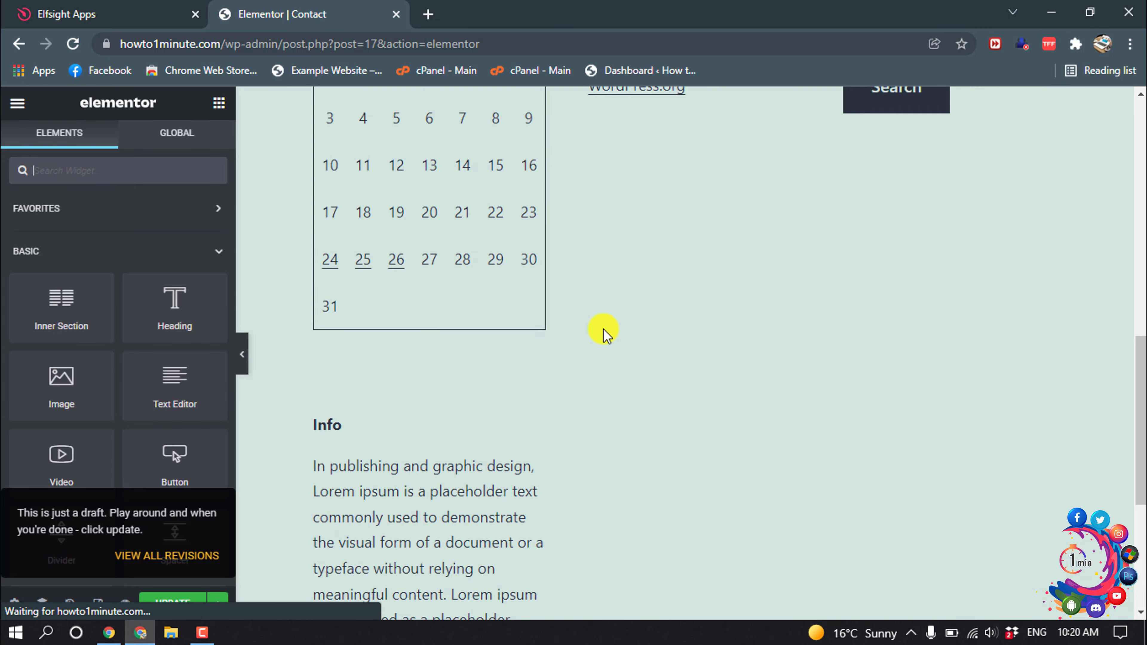
- Add a single-column section below the contact text and shortcodes on the full-width page
scroll(605, 331, "up", 9)
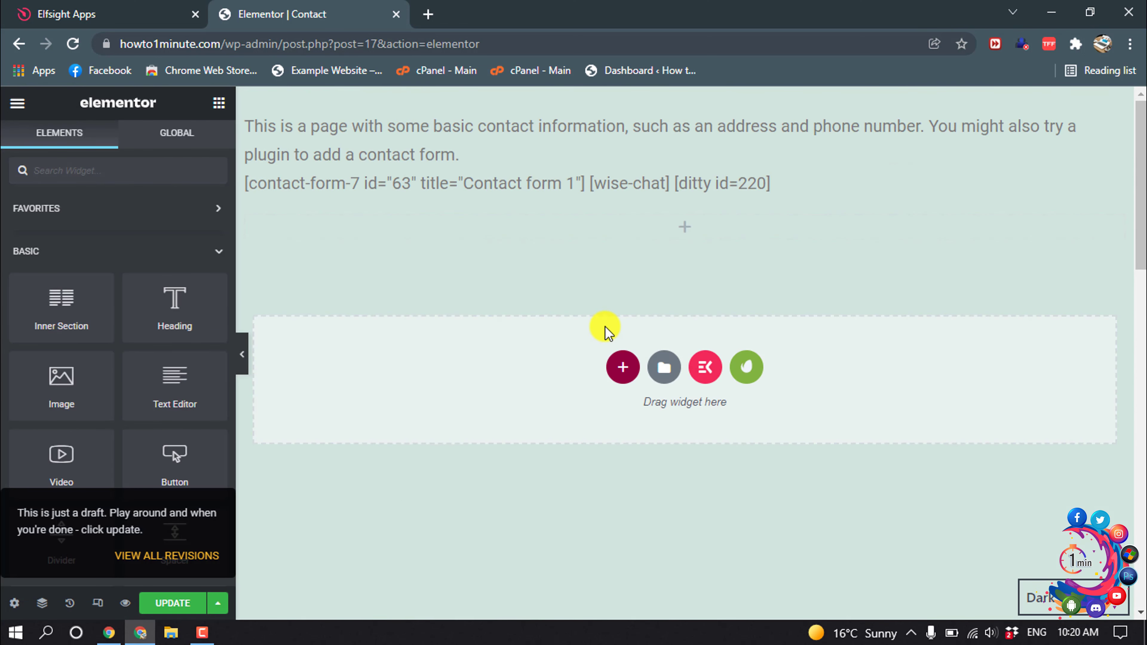
scroll(598, 335, "down", 1)
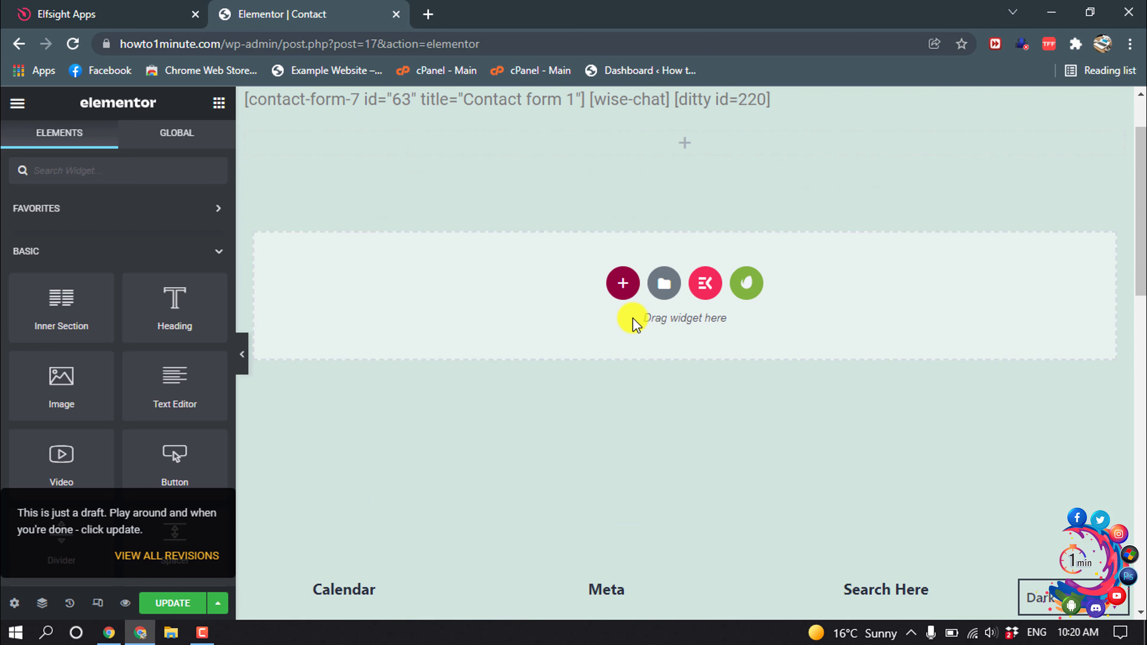
left_click(627, 291)
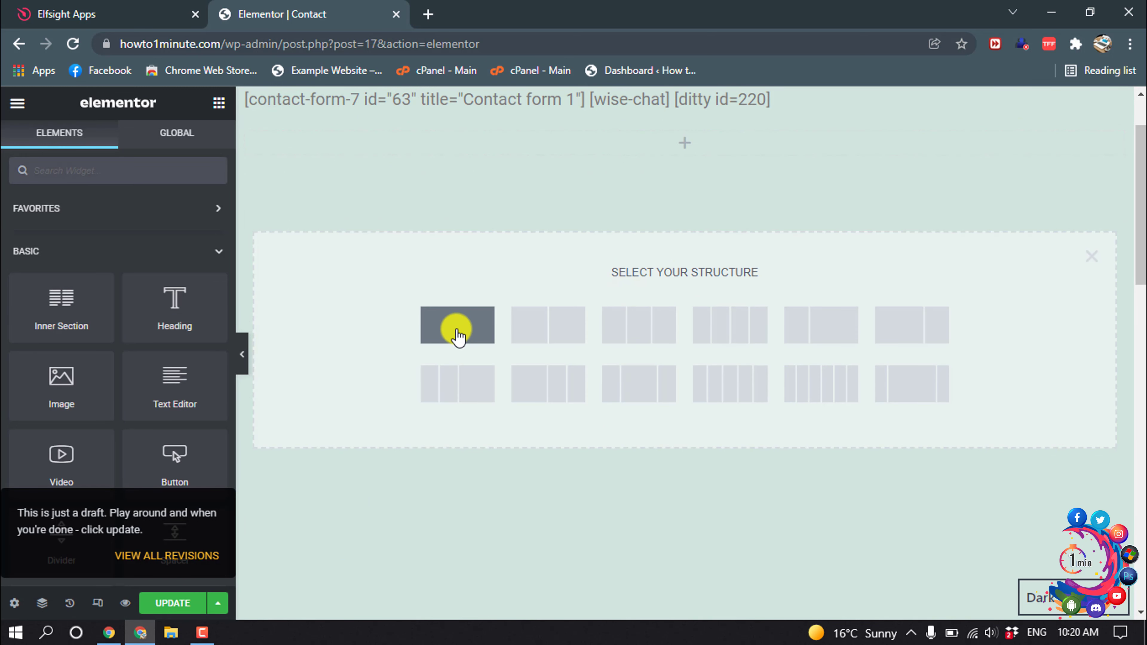
left_click(457, 332)
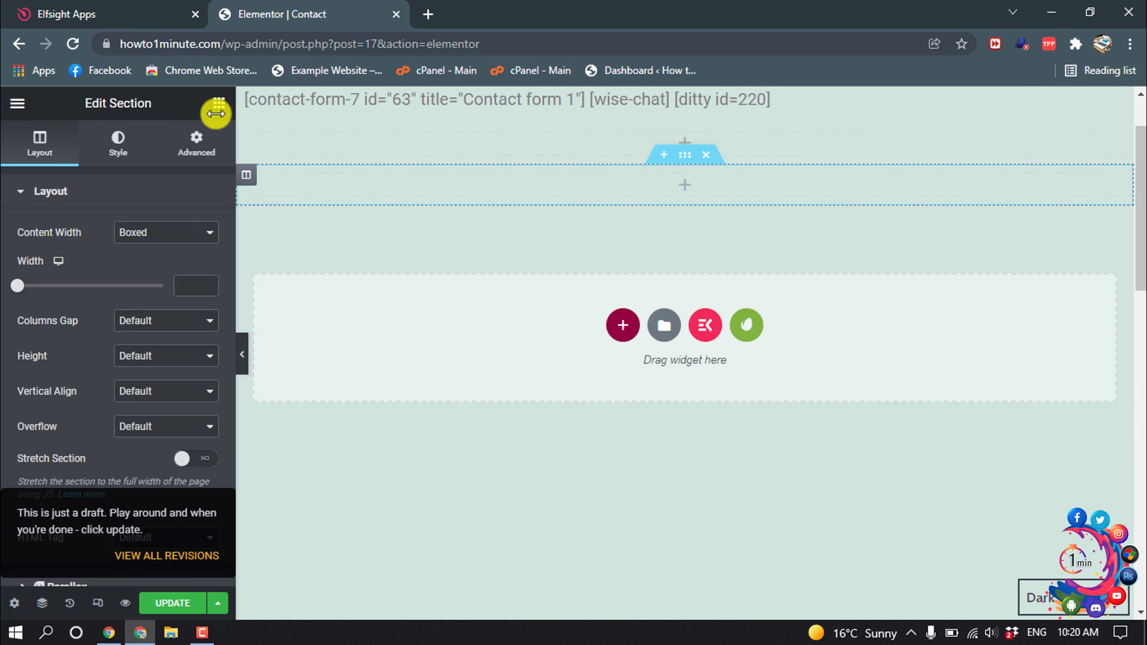
- Find the HTML widget and place it in the new single-column section
left_click(218, 103)
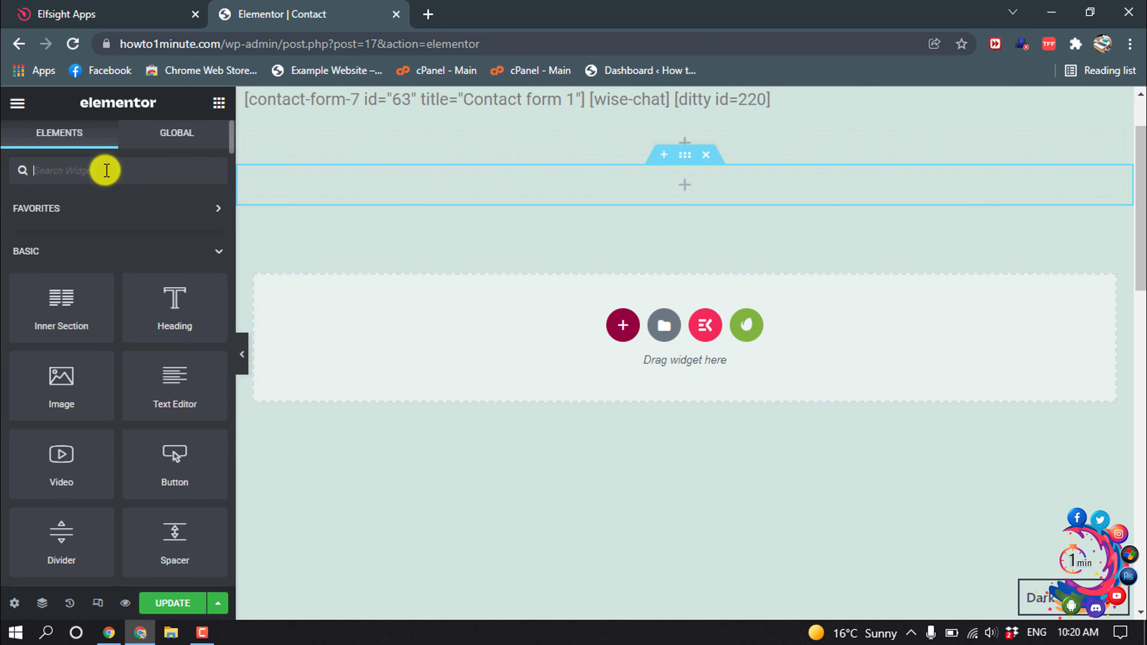
type("ht")
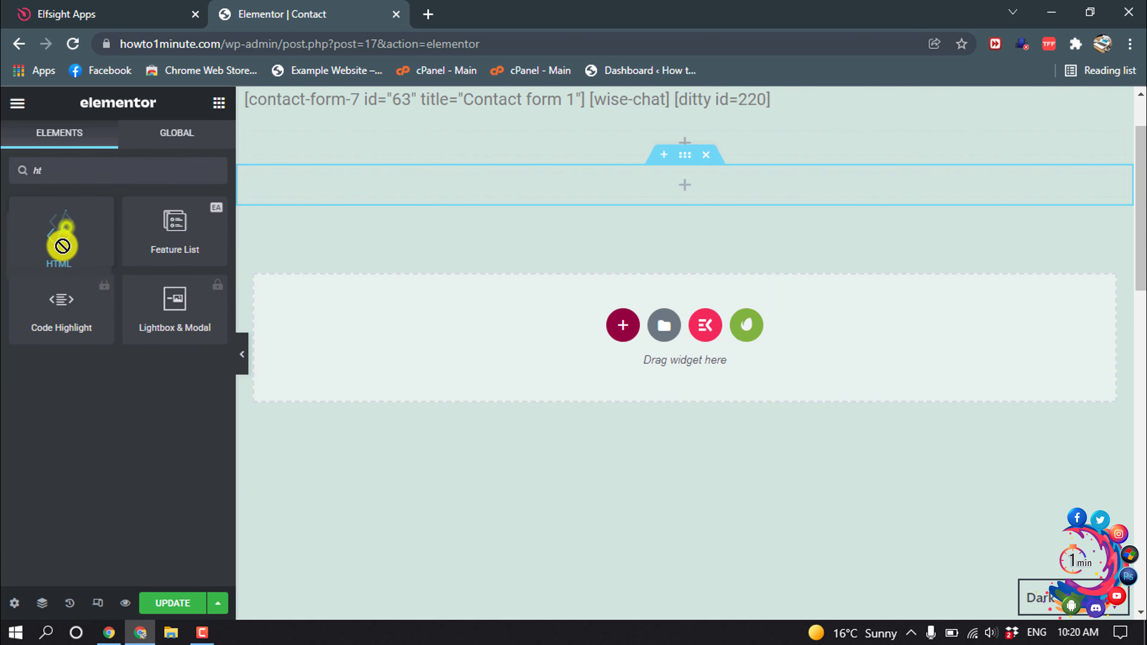
left_click_drag(64, 225, 638, 178)
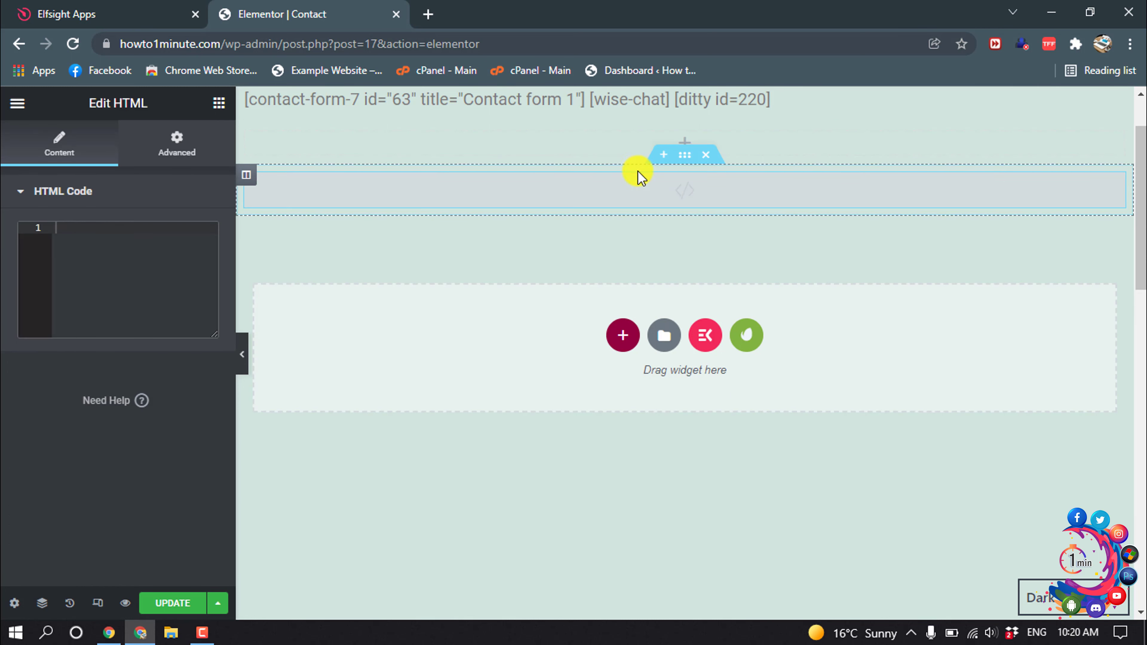
- Paste the Elfsight form's embed code into the HTML widget and update the Contact page
left_click(111, 249)
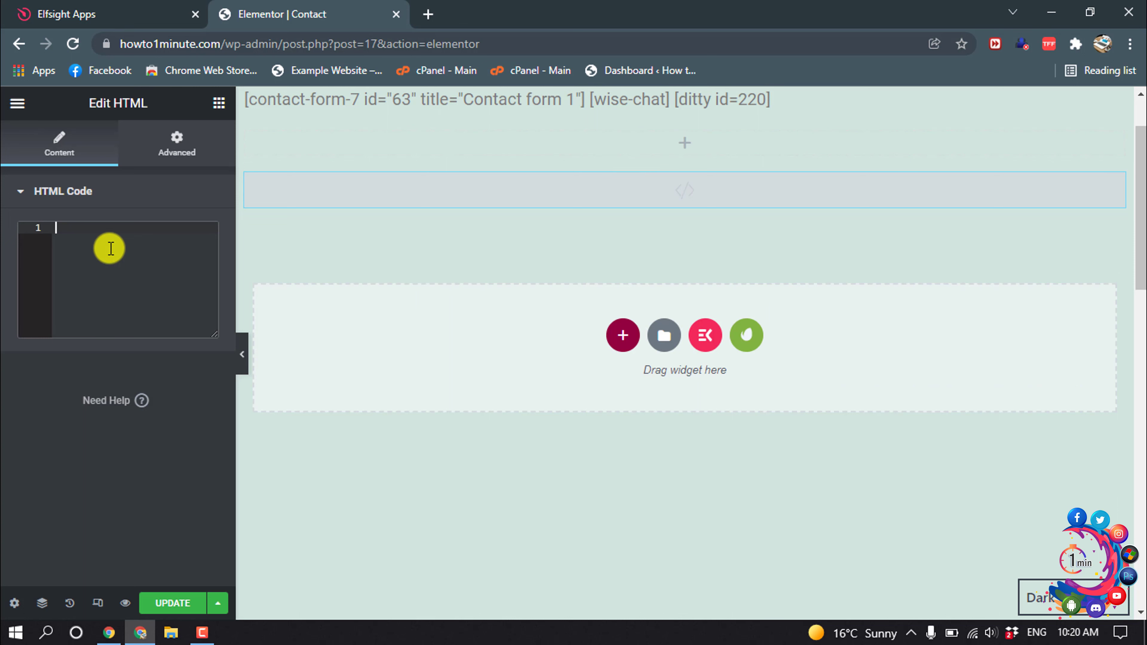
type("<script src=\"https://apps.elfsight.com/p/platform.js\" defer></script> <div class=\"elfsight-app-92650373-3e08-4397-ae45-5753e59b47a8\"></div>")
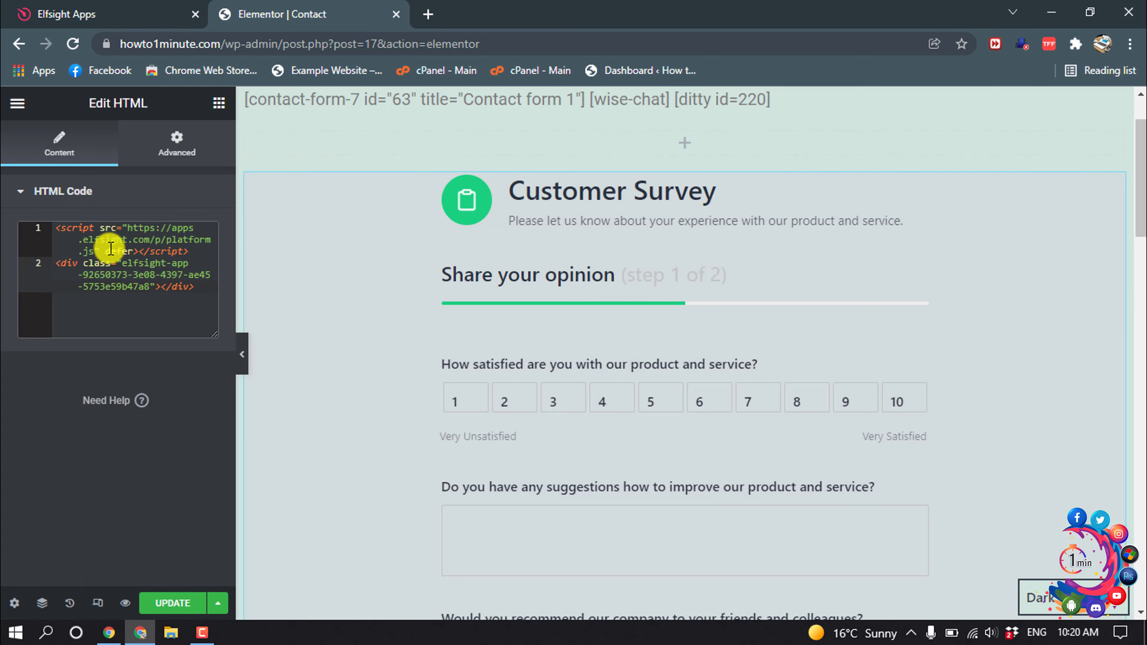
scroll(633, 244, "down", 8)
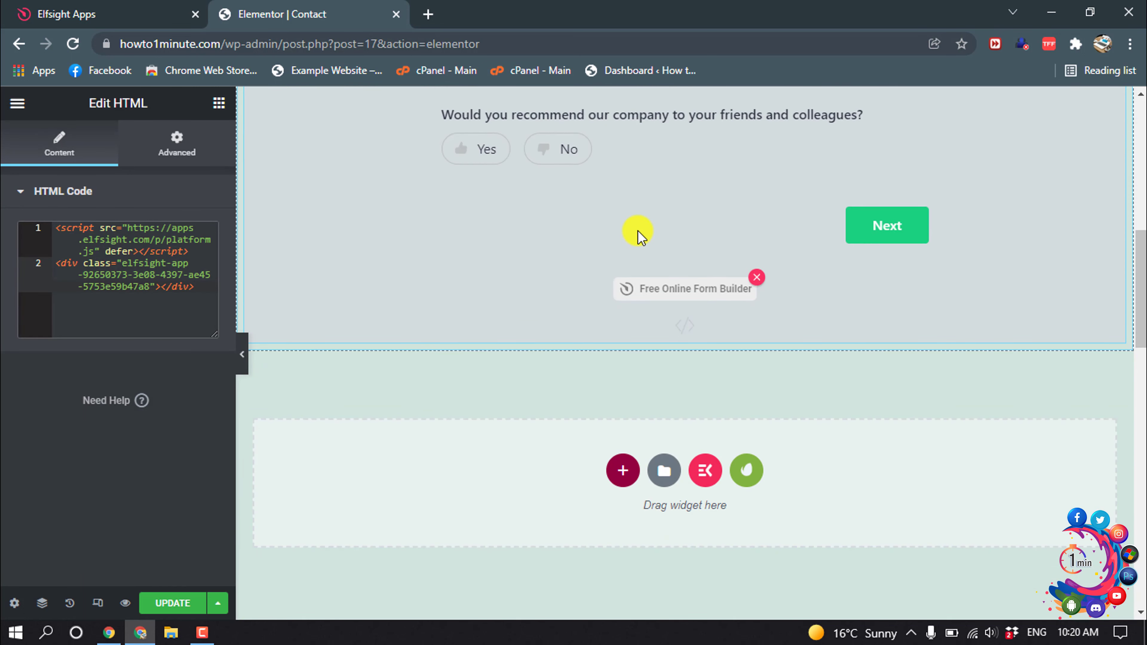
scroll(628, 236, "up", 10)
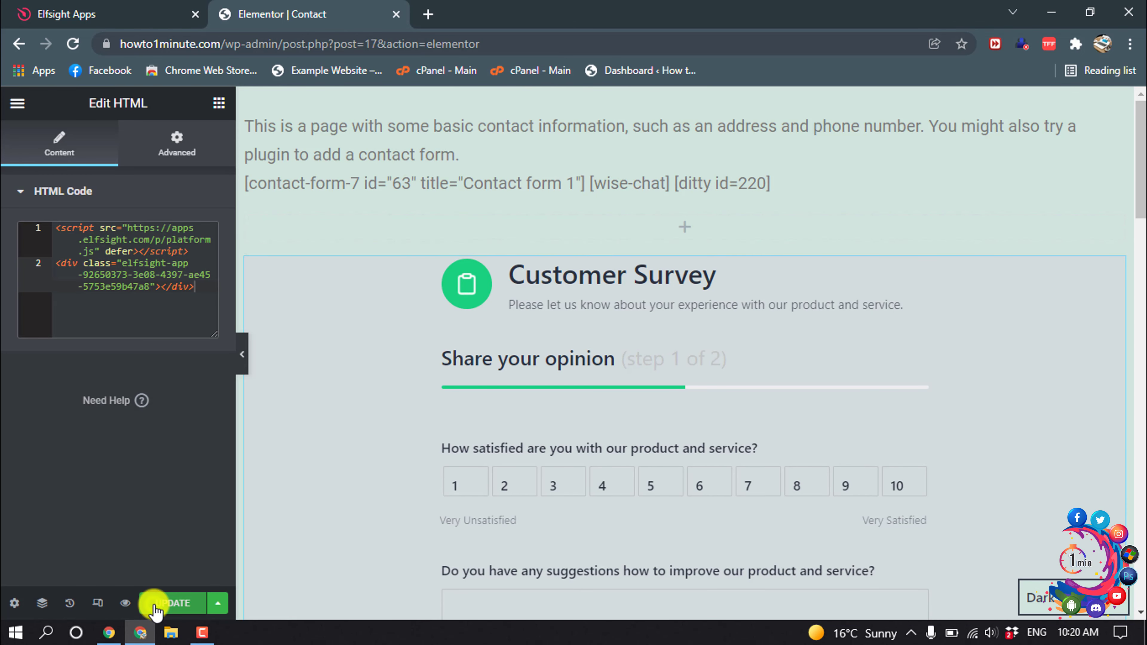
left_click(161, 602)
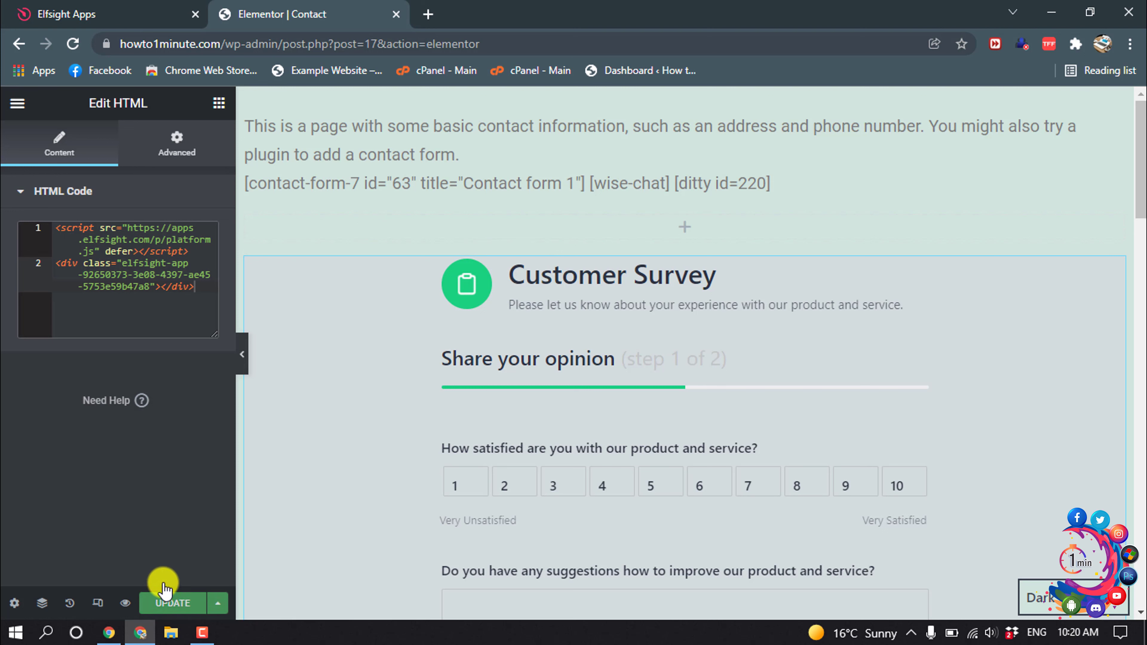
- Preview the Contact page and examine both steps of the Customer Survey form, trying the rating 5 and the marital status Married
left_click(127, 603)
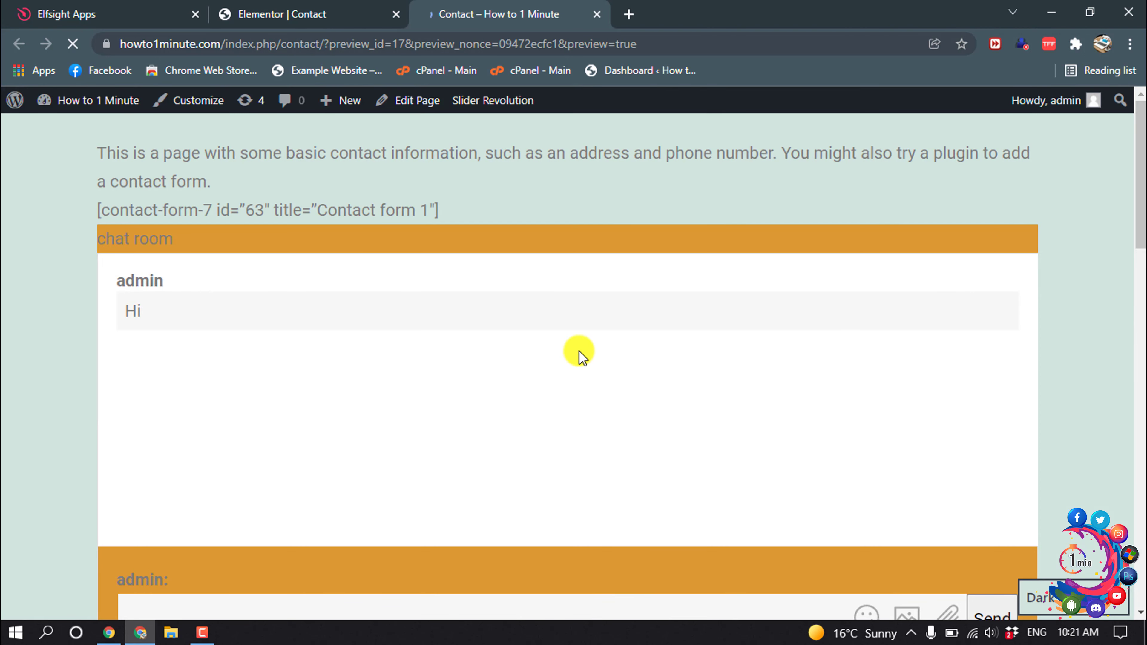
scroll(578, 351, "down", 15)
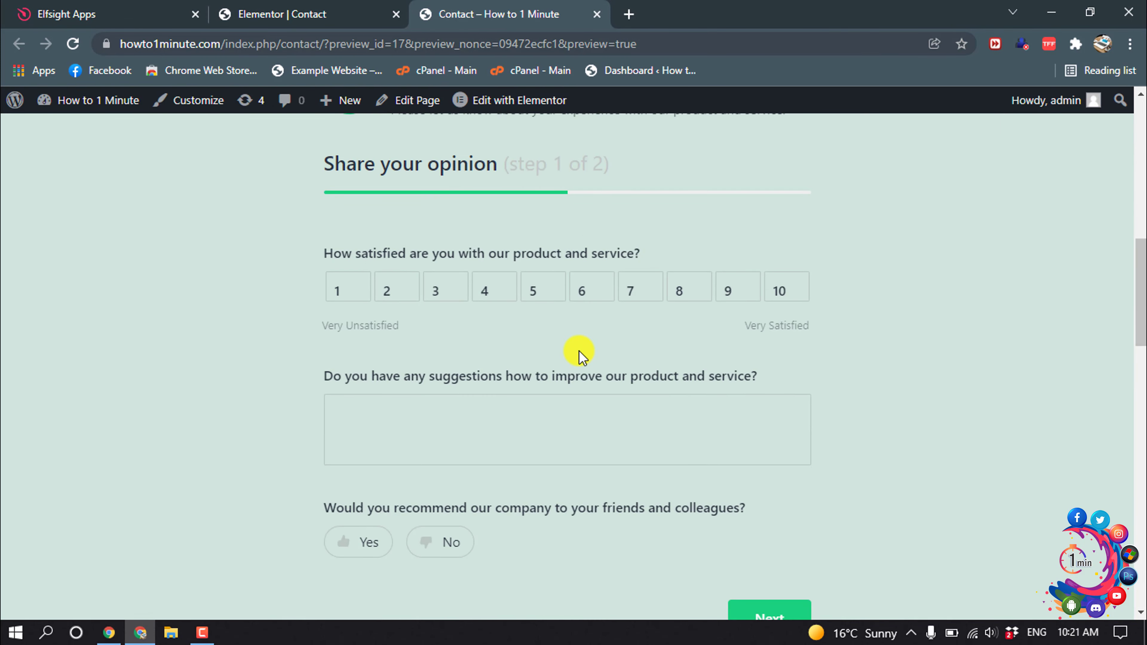
scroll(563, 353, "down", 2)
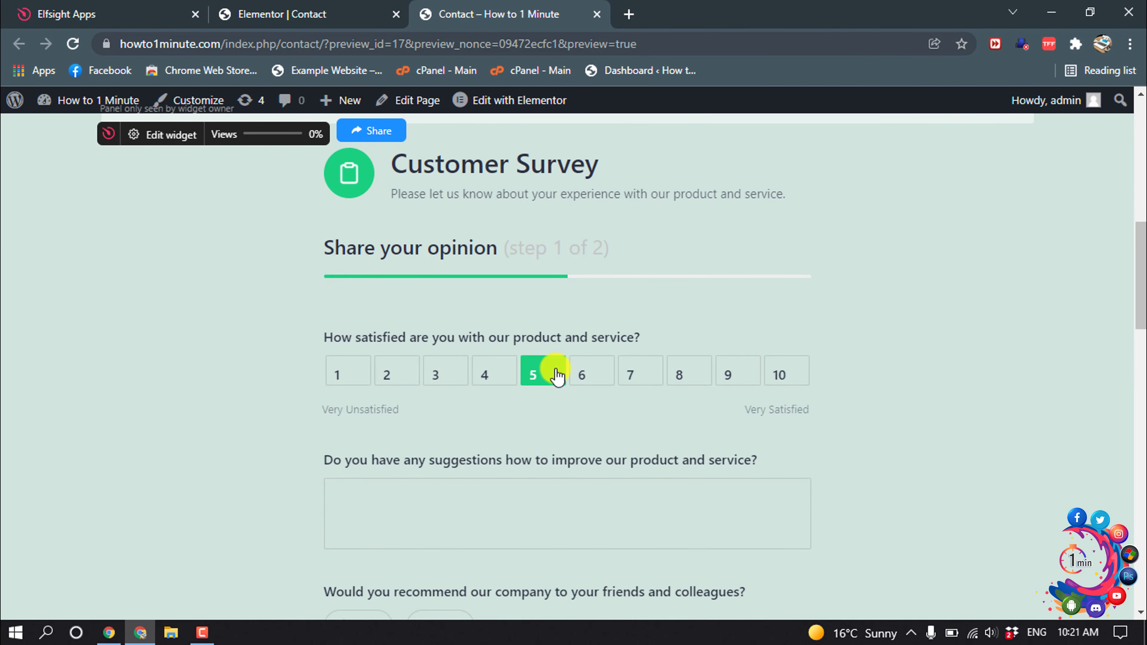
scroll(635, 366, "down", 10)
scroll(635, 357, "up", 6)
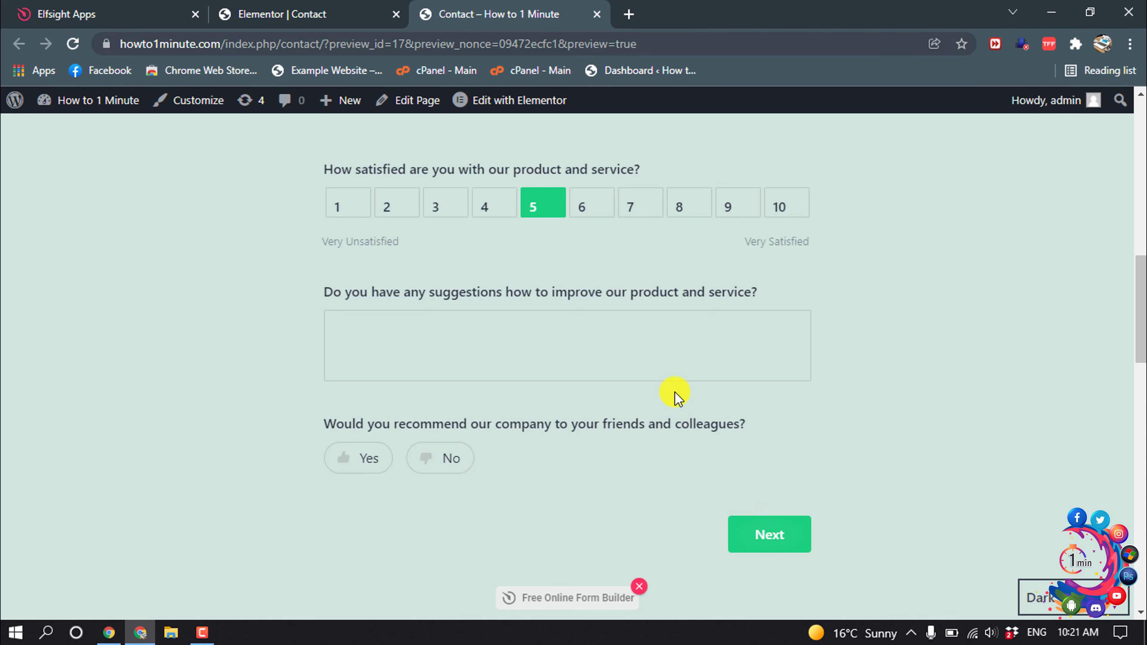
scroll(668, 380, "down", 10)
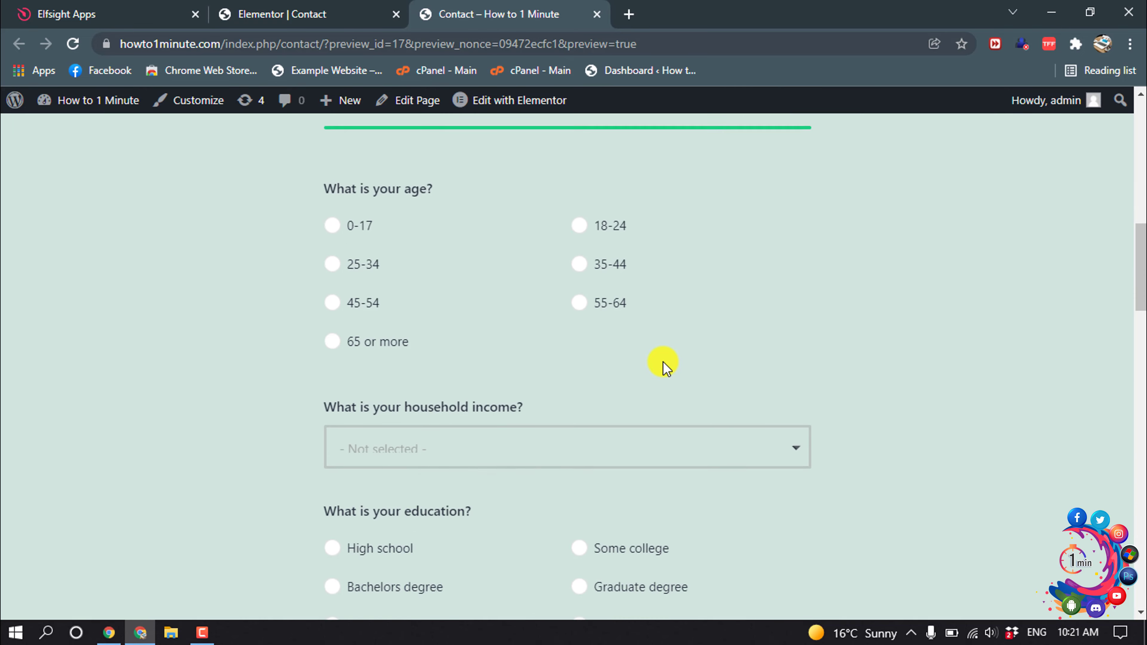
scroll(662, 367, "down", 1)
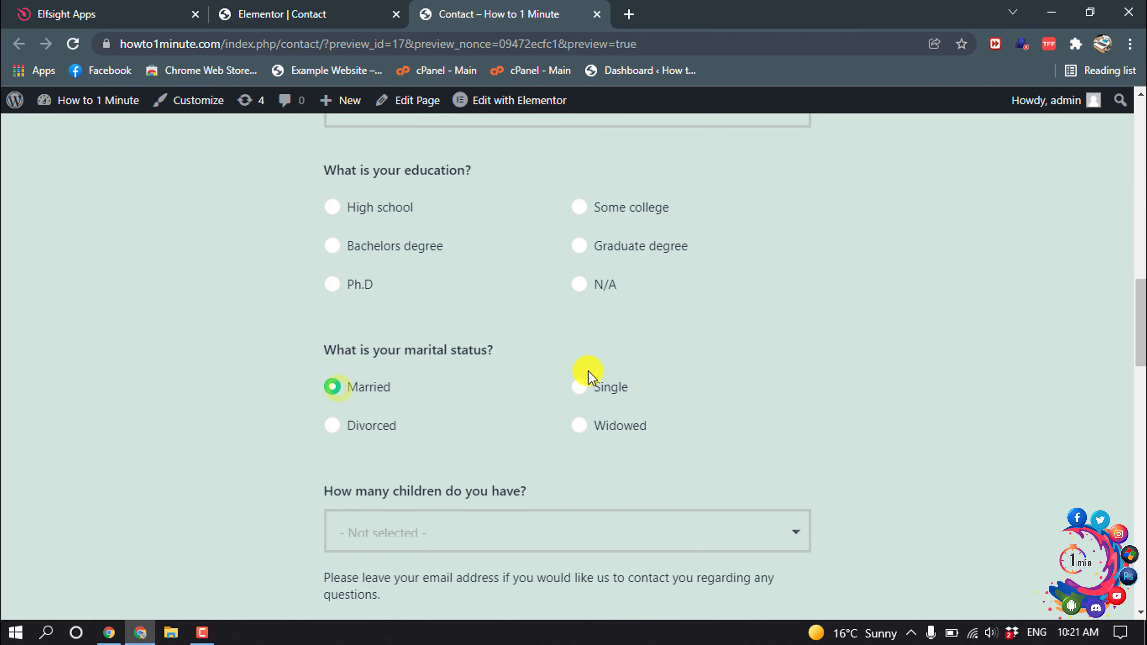
scroll(653, 267, "up", 15)
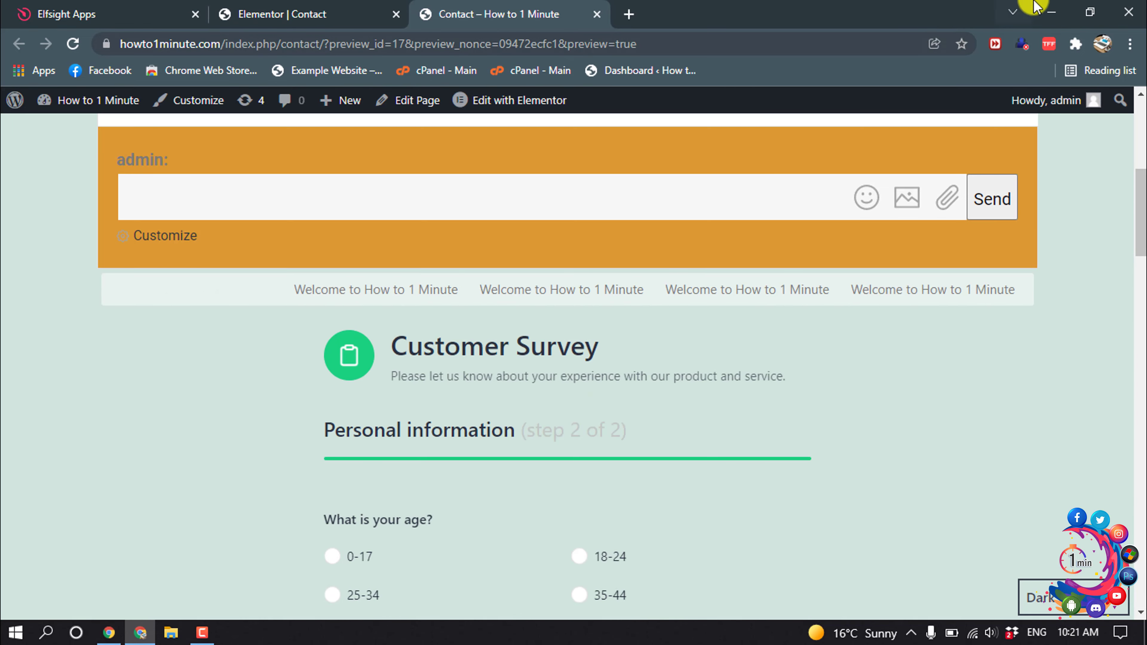